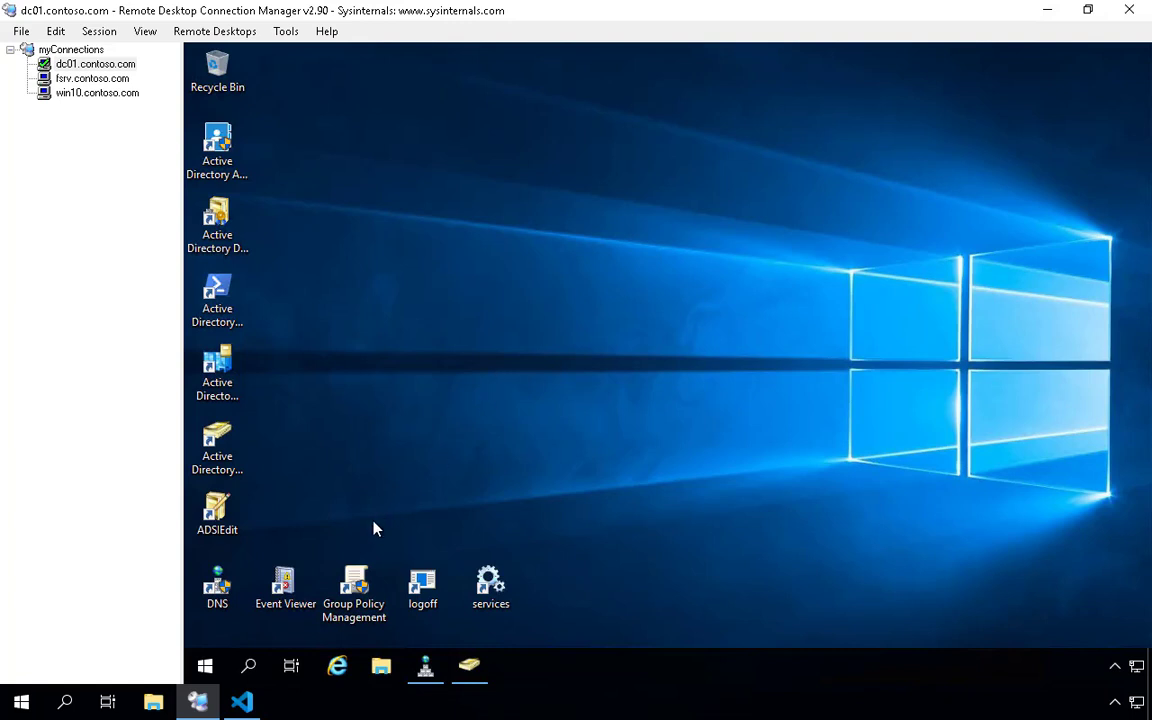
# - Open Group Policy Management on the domain controller and show all available sites under the contoso.com forest
pyautogui.doubleClick(353, 585)
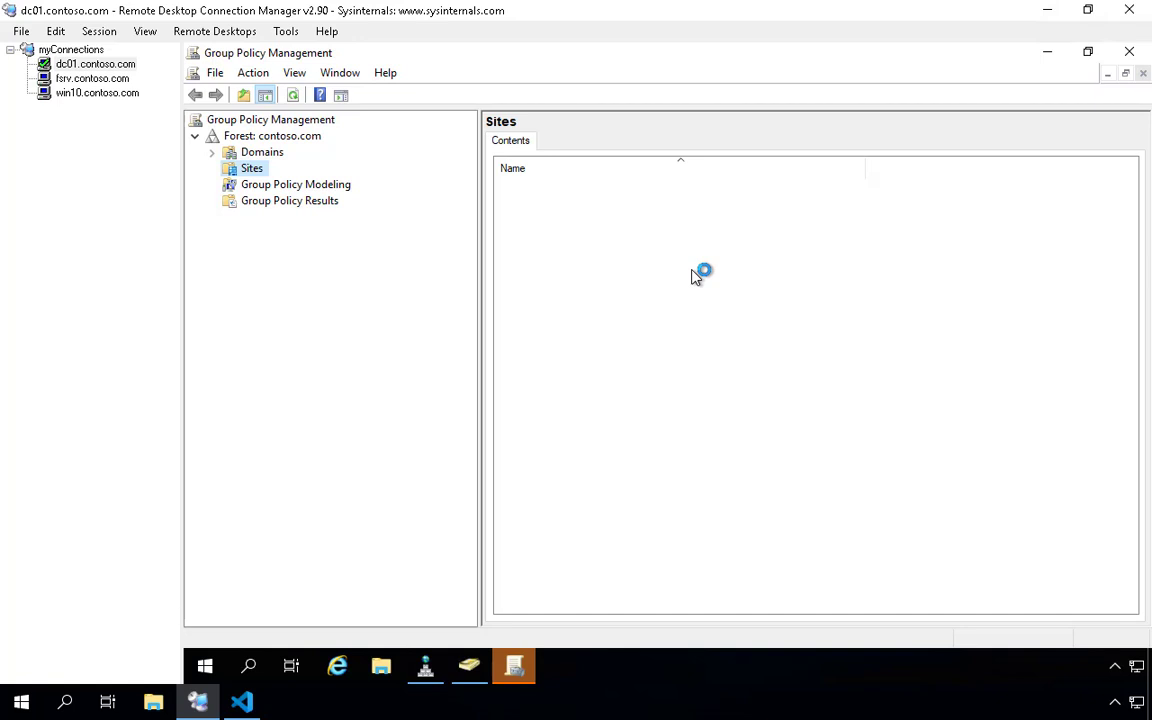
pyautogui.rightClick(249, 173)
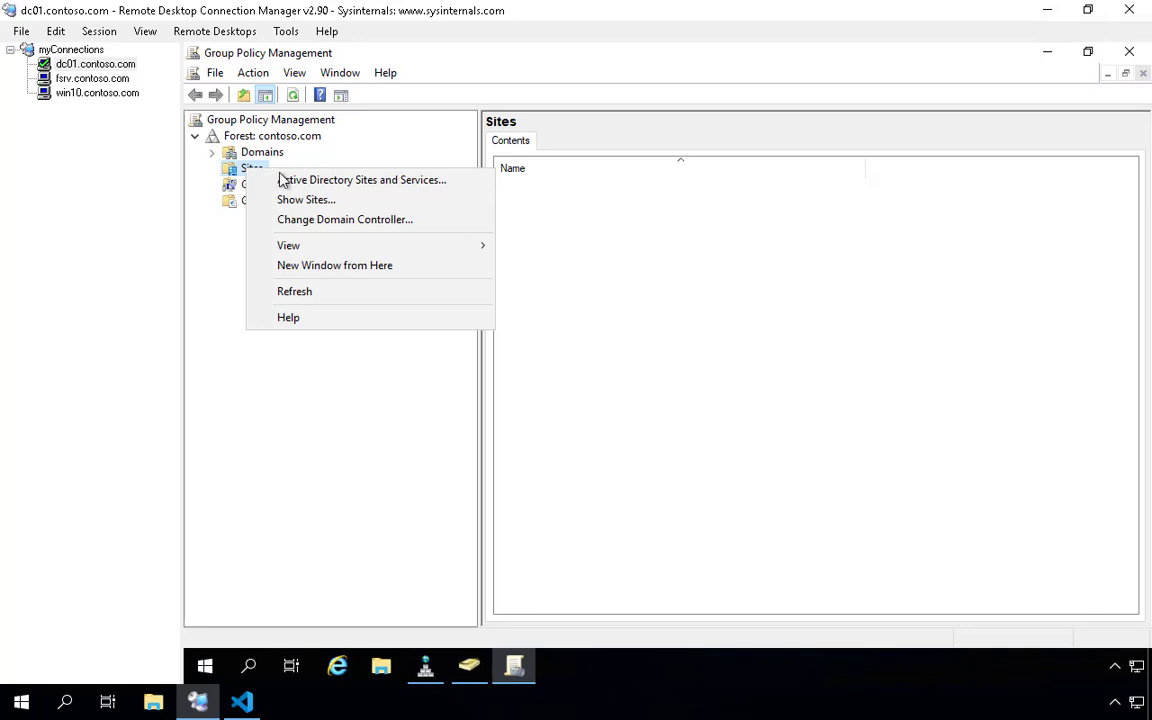
pyautogui.click(362, 201)
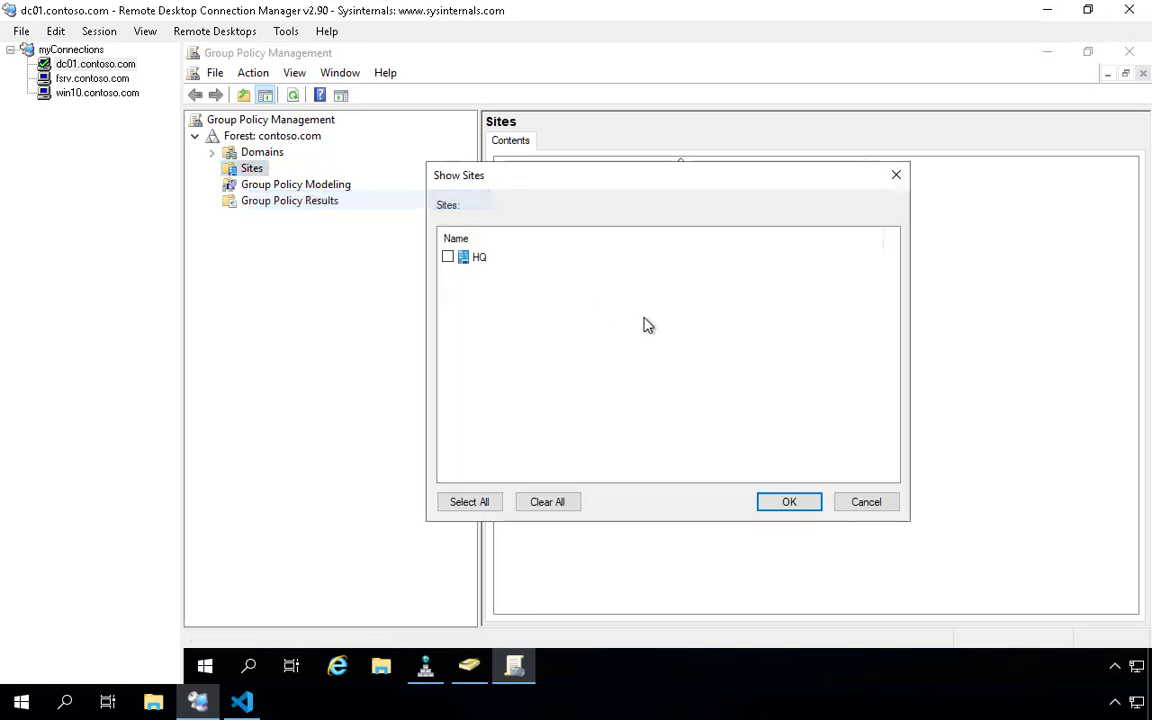
pyautogui.click(462, 503)
pyautogui.click(770, 502)
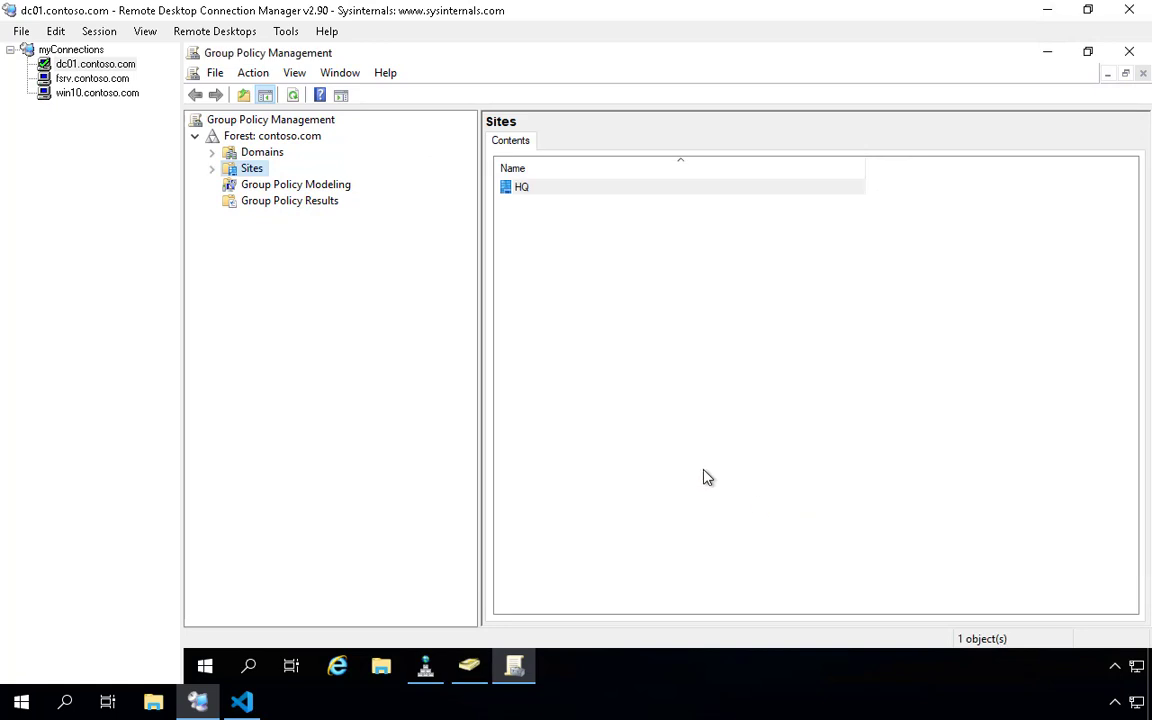
# - Examine the GPO linking options available for the HQ site and for the contoso.com domain
pyautogui.click(211, 169)
pyautogui.click(264, 184)
pyautogui.rightClick(244, 186)
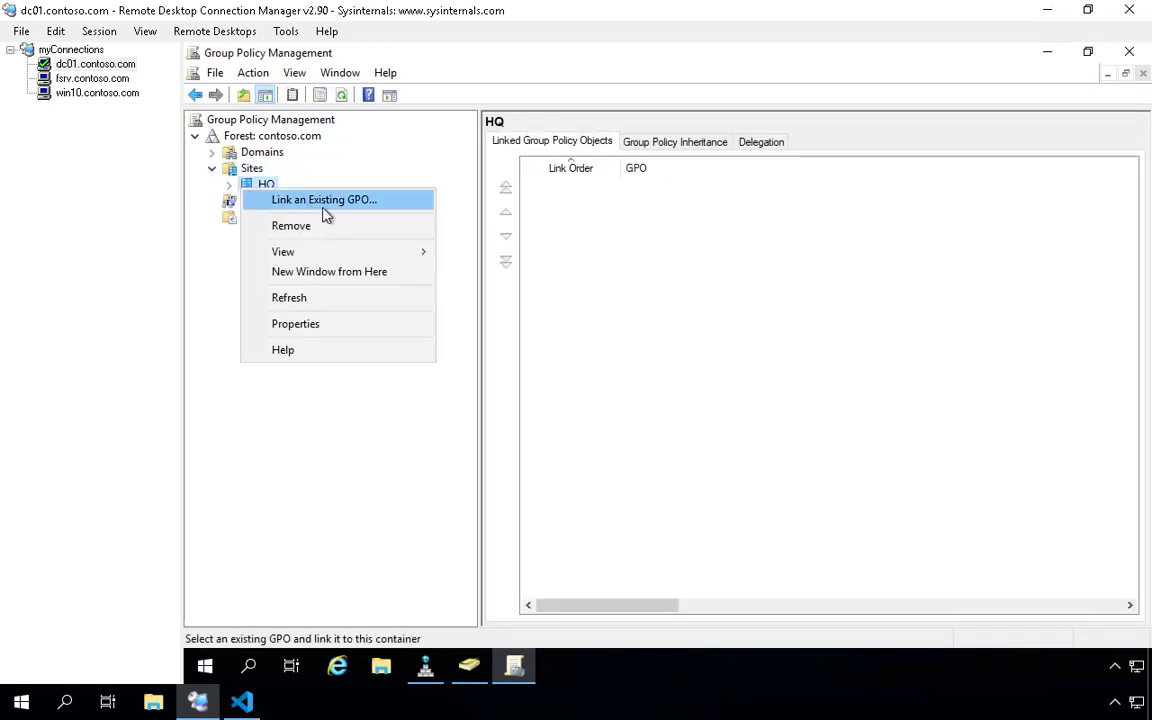
pyautogui.click(211, 153)
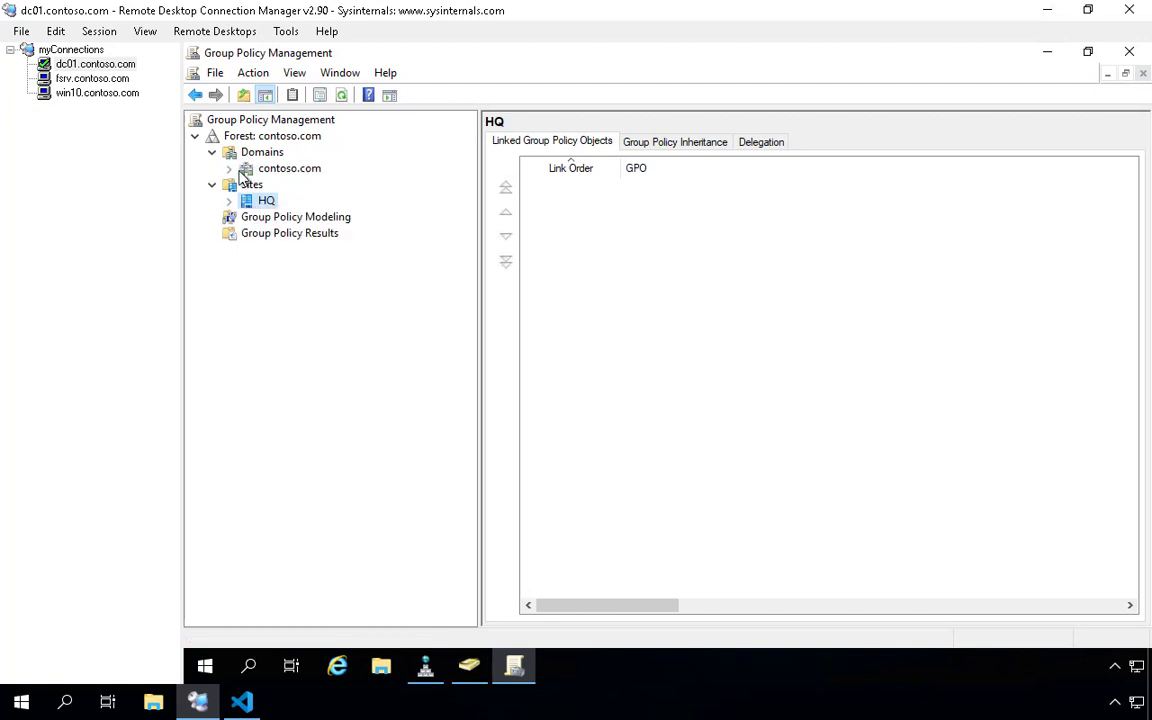
pyautogui.click(246, 170)
pyautogui.rightClick(271, 170)
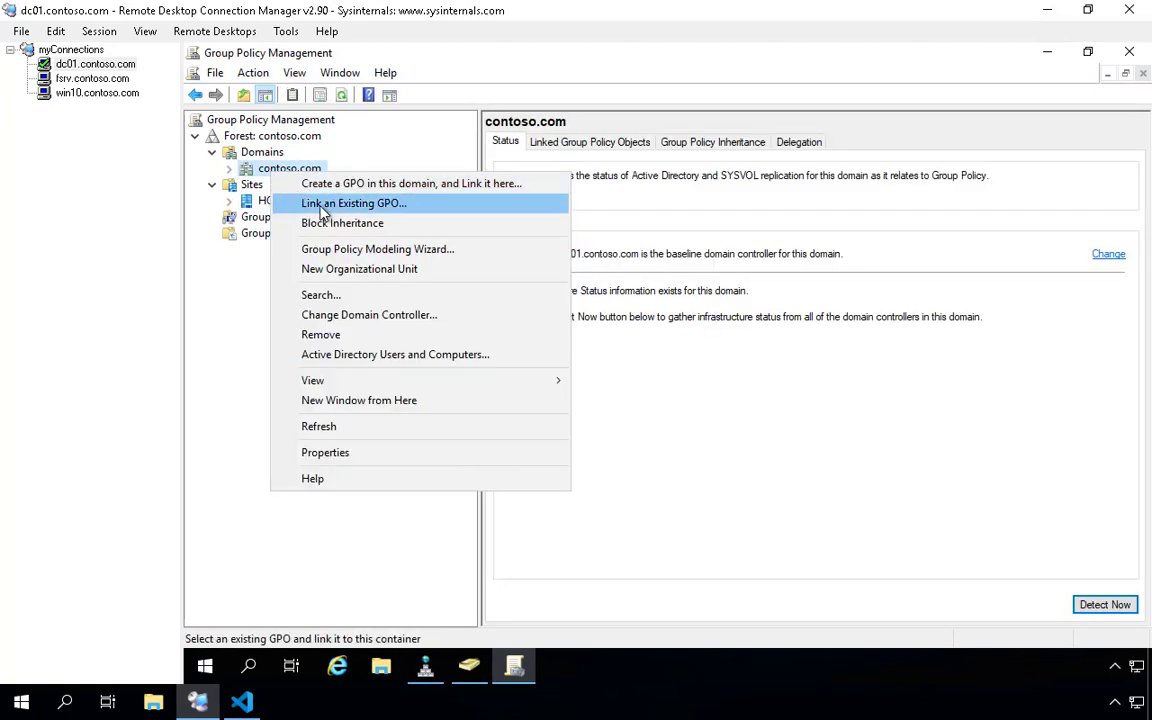
# - Delete the Disable_Regedit policy from the Group Policy Objects container of contoso.com
pyautogui.click(229, 169)
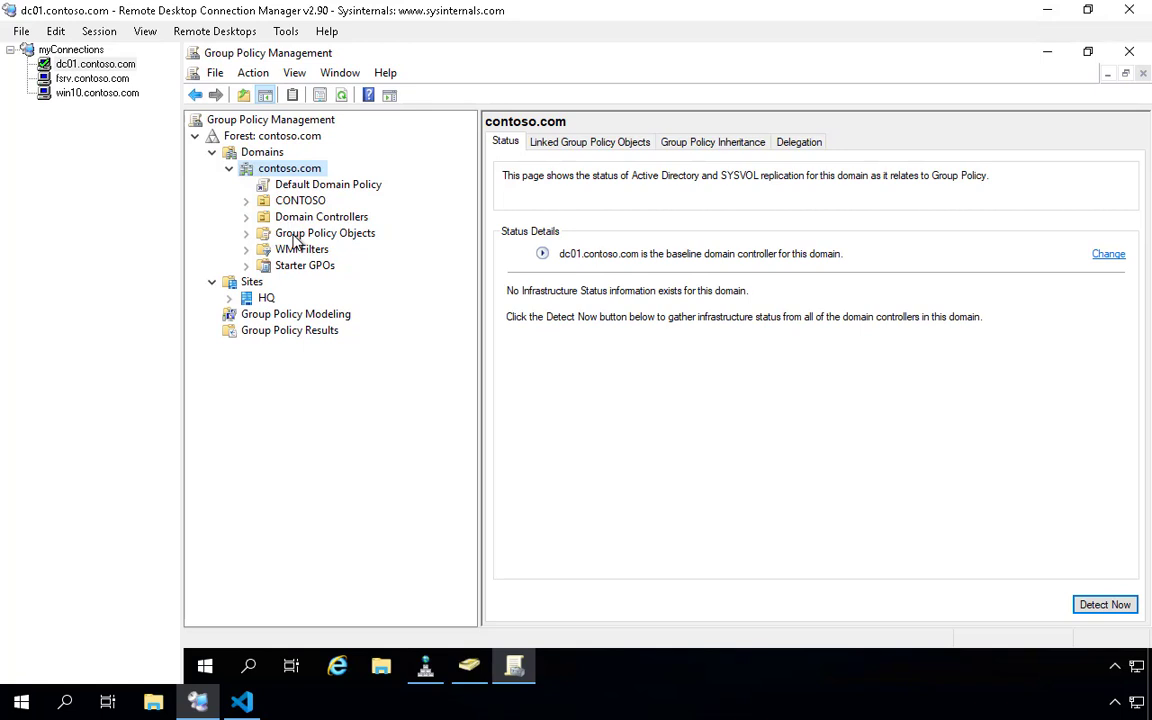
pyautogui.click(296, 236)
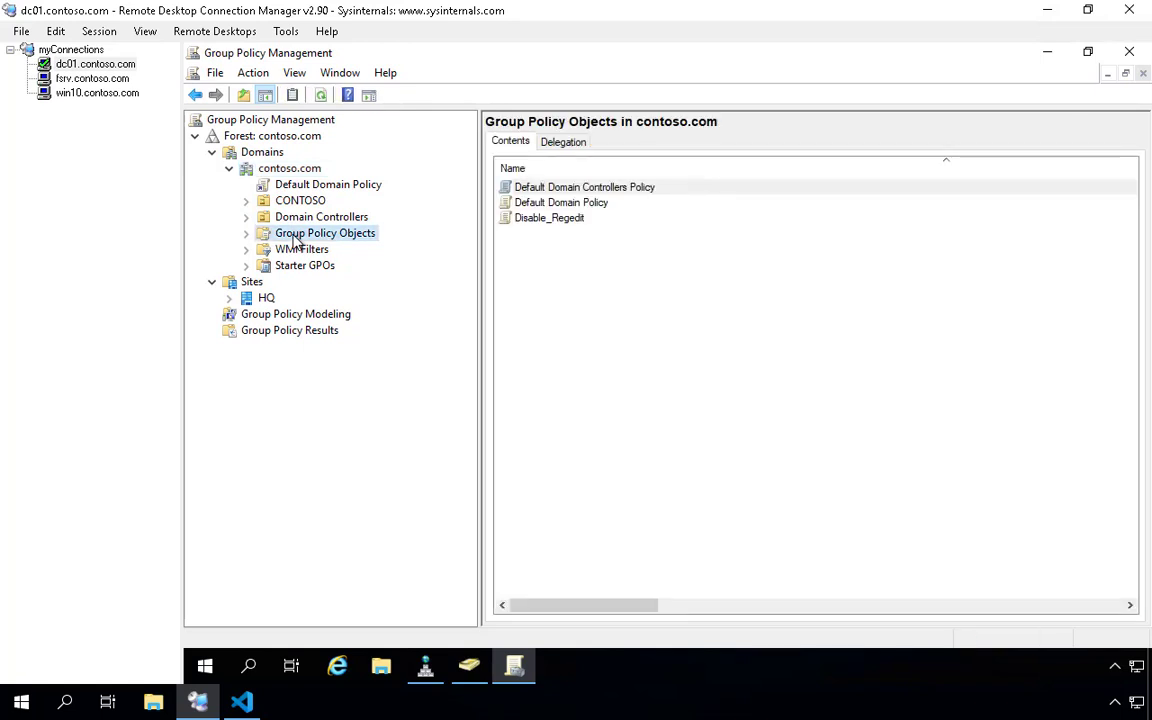
pyautogui.click(246, 235)
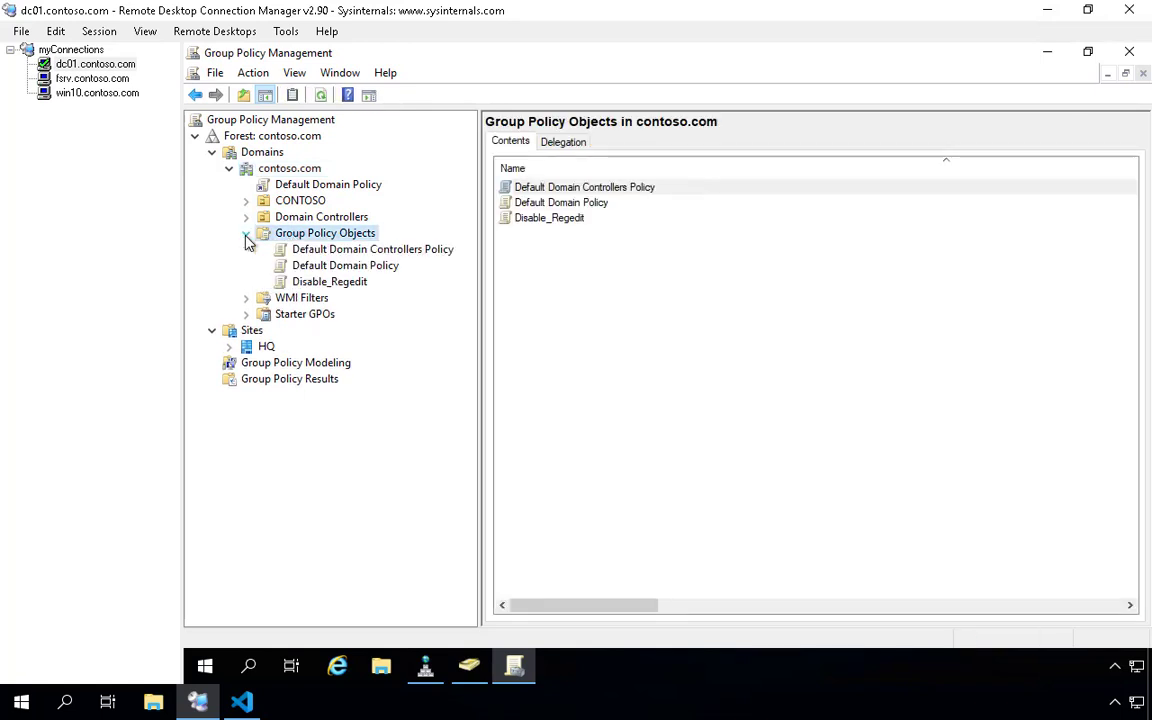
pyautogui.click(343, 284)
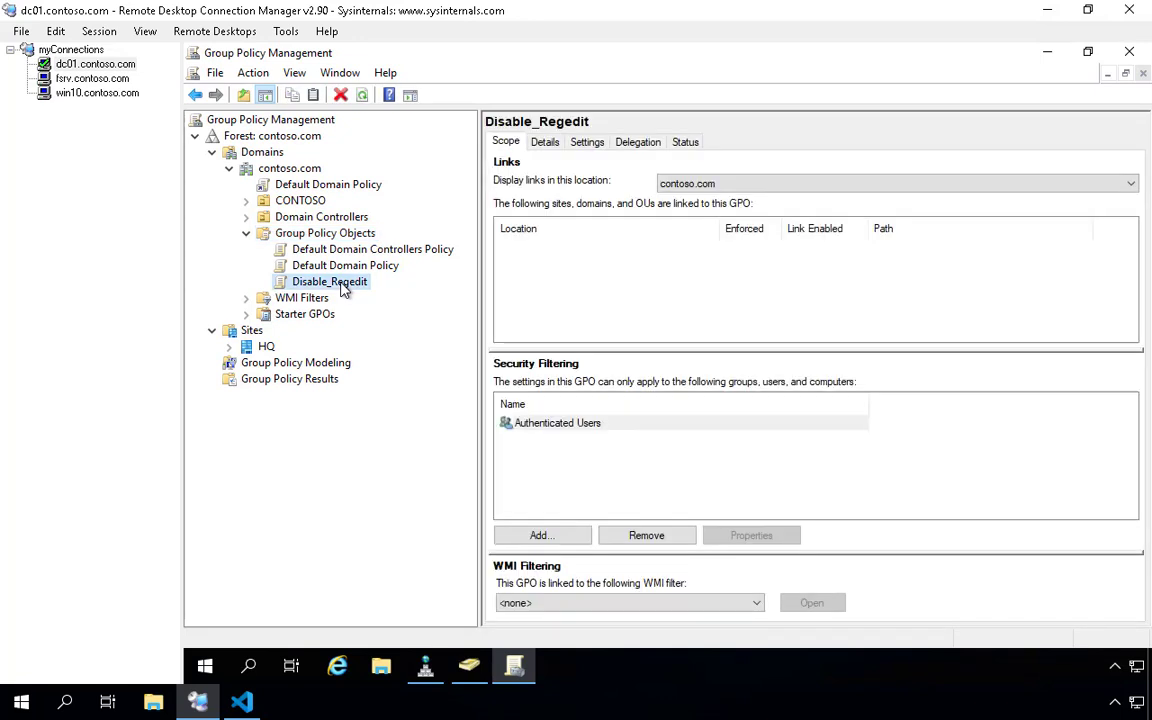
pyautogui.rightClick(343, 287)
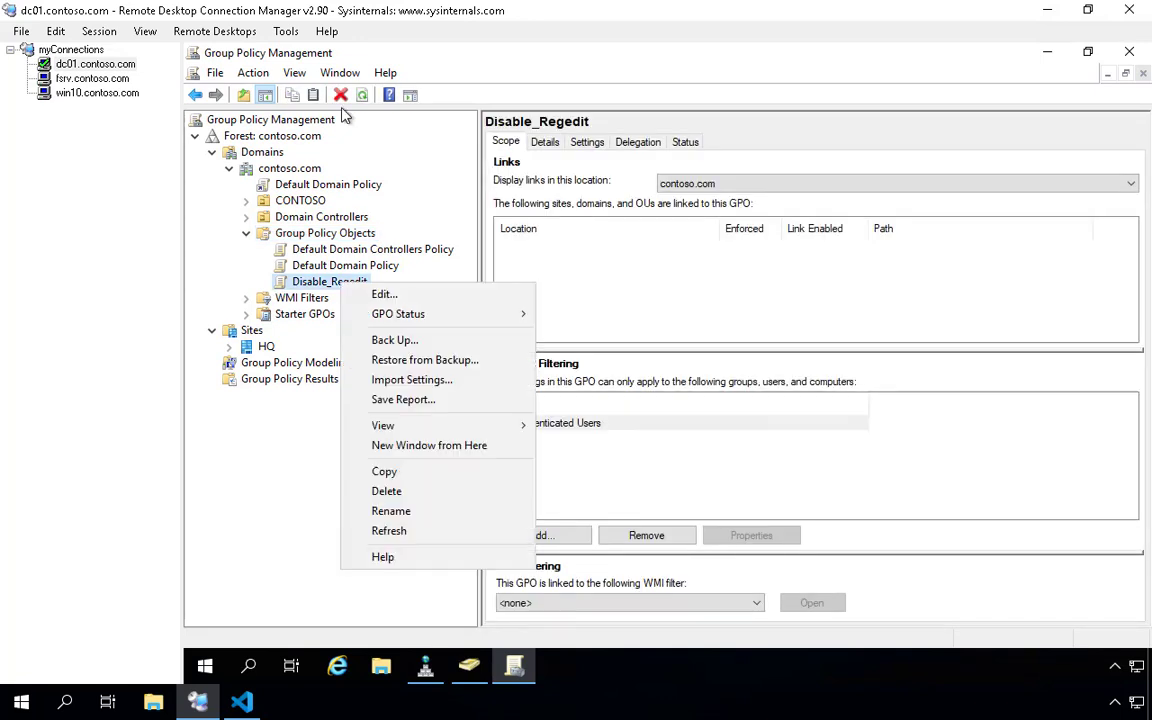
pyautogui.click(344, 99)
pyautogui.click(711, 361)
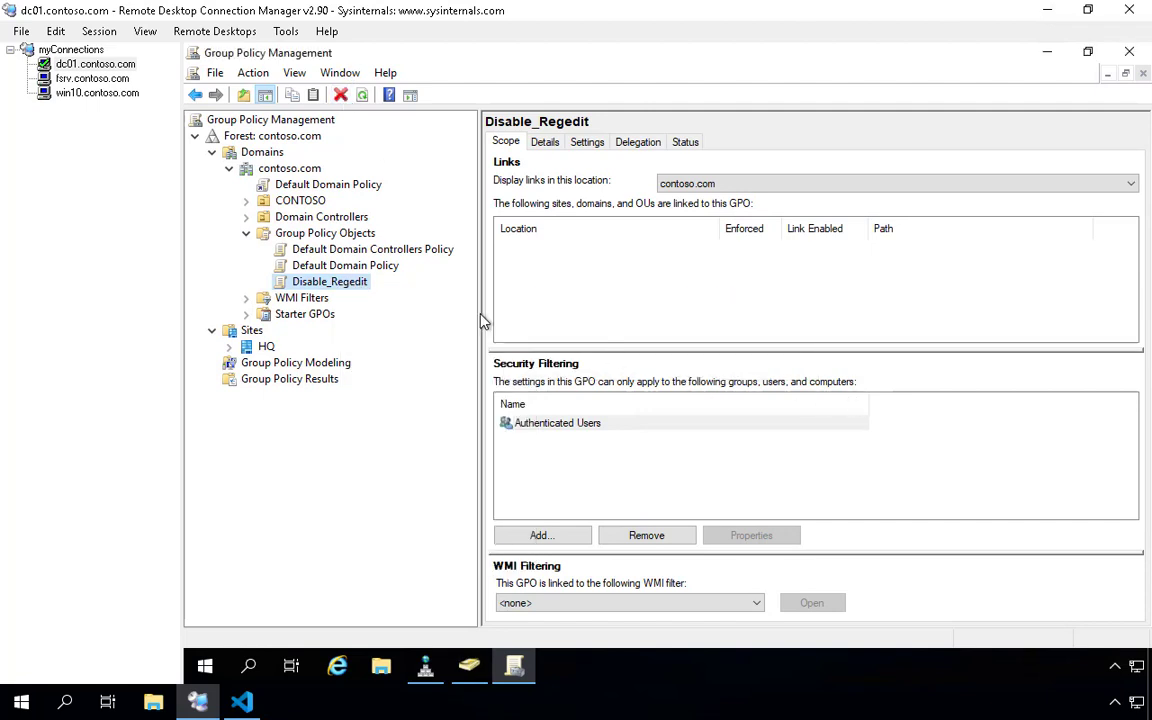
# - Create a new GPO named Disable_regedit in the Group Policy Objects container, without a source starter GPO
pyautogui.rightClick(325, 240)
pyautogui.click(363, 248)
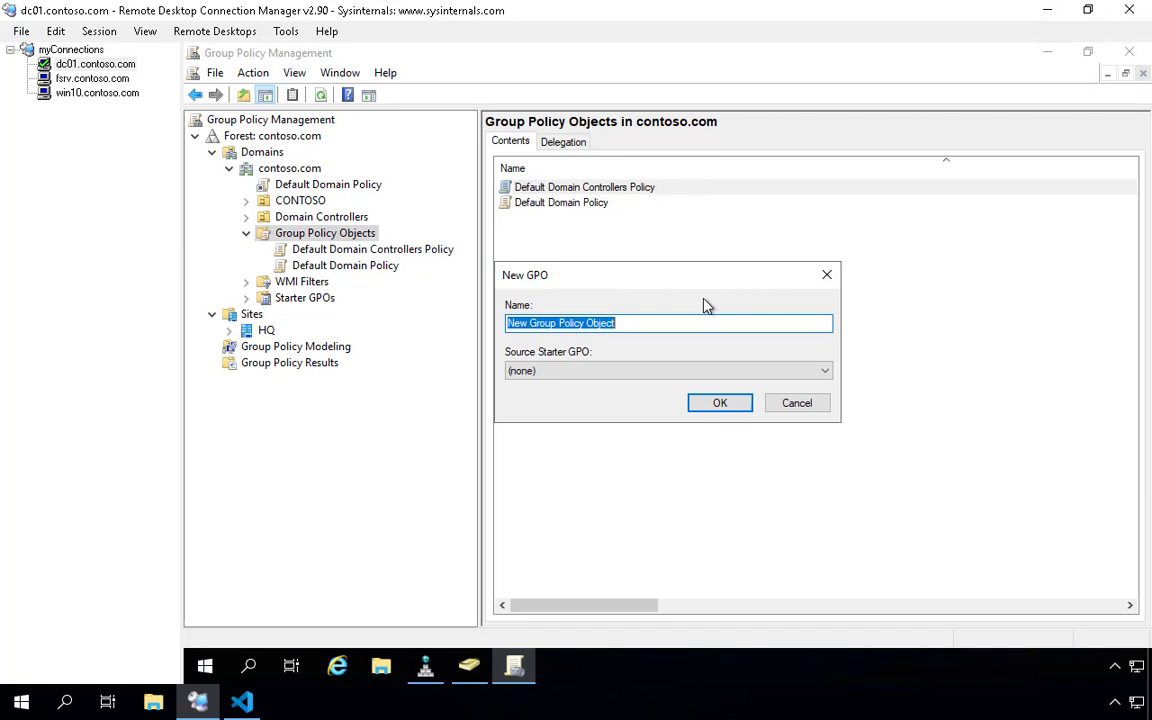
pyautogui.write('Disable_G')
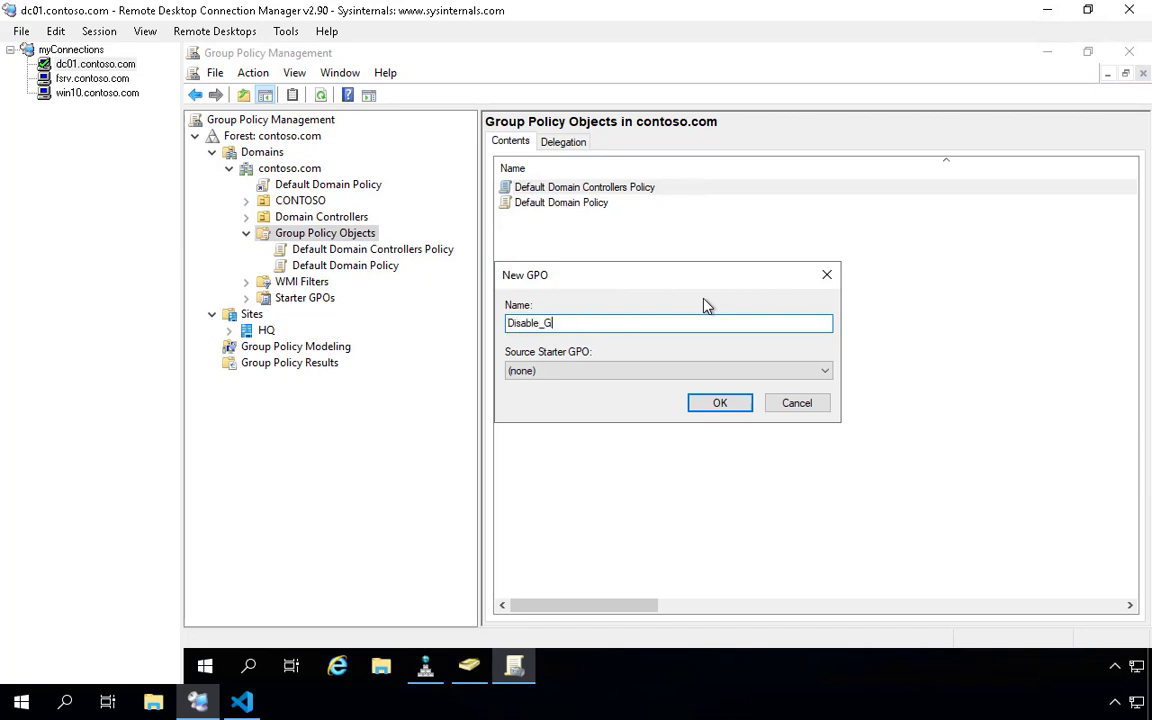
pyautogui.write('rou')
pyautogui.press('BackSpace')
pyautogui.press('BackSpace')
pyautogui.press('BackSpace')
pyautogui.press('BackSpace')
pyautogui.press('BackSpace')
pyautogui.write('_regedit')
pyautogui.press('Return')
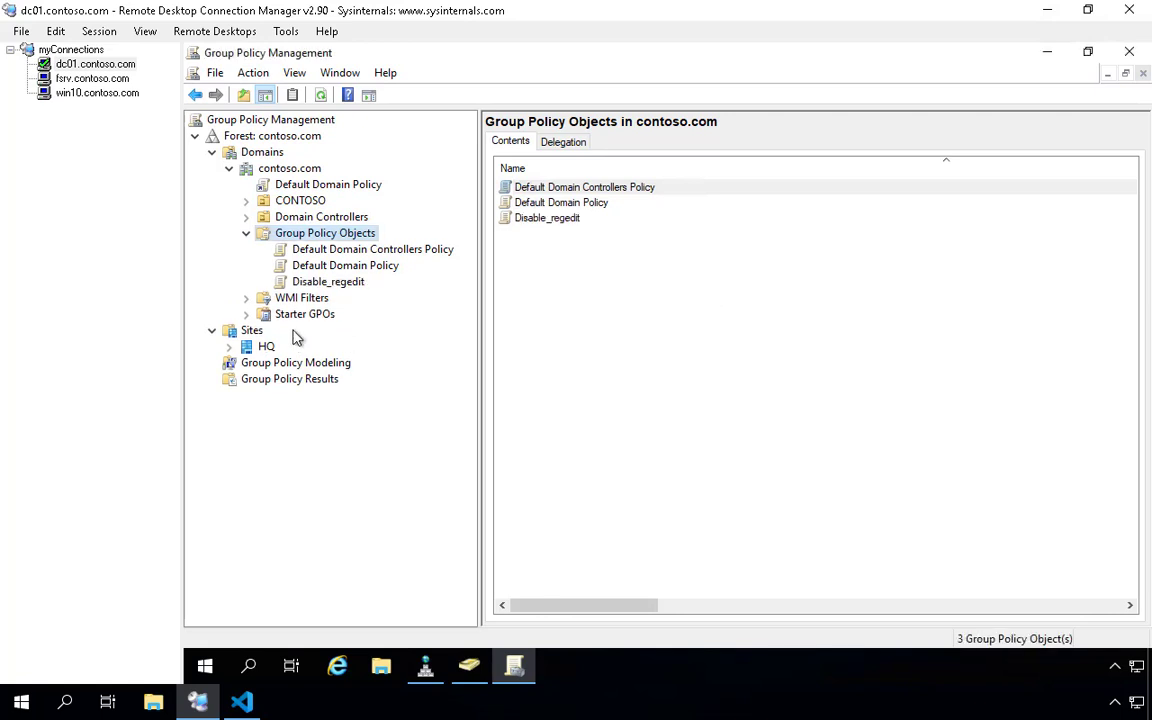
# - Review the GPO status options of Disable_regedit and open the policy for editing in a maximized editor
pyautogui.click(327, 283)
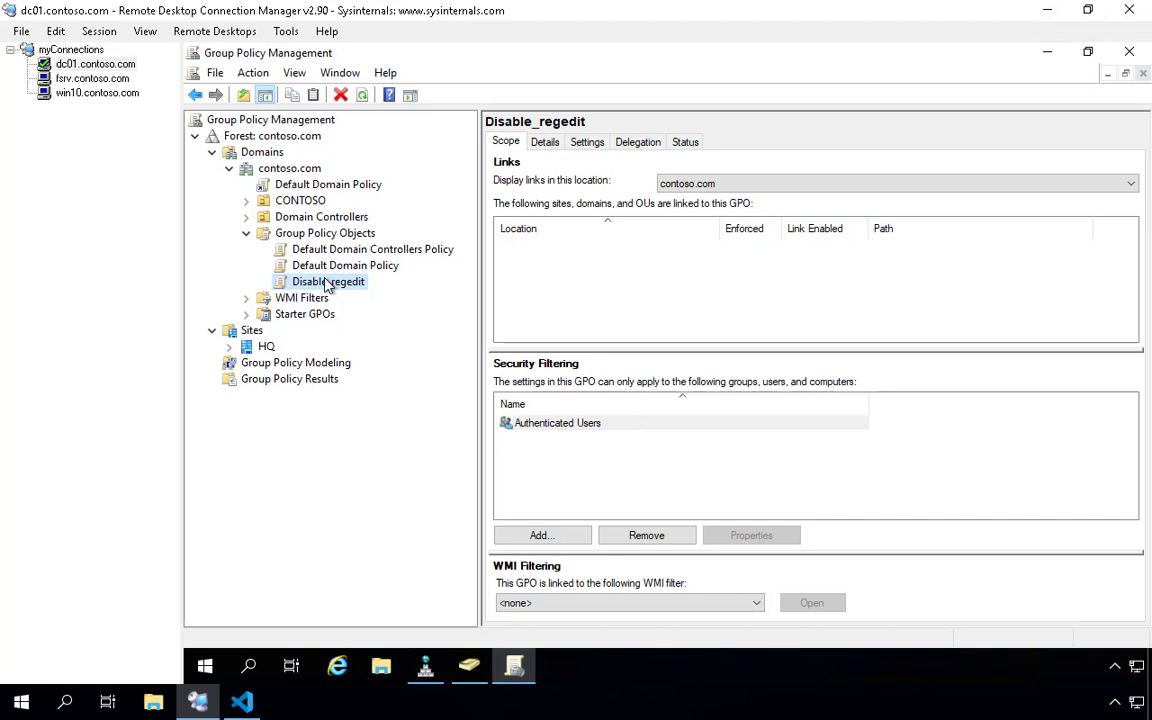
pyautogui.rightClick(326, 286)
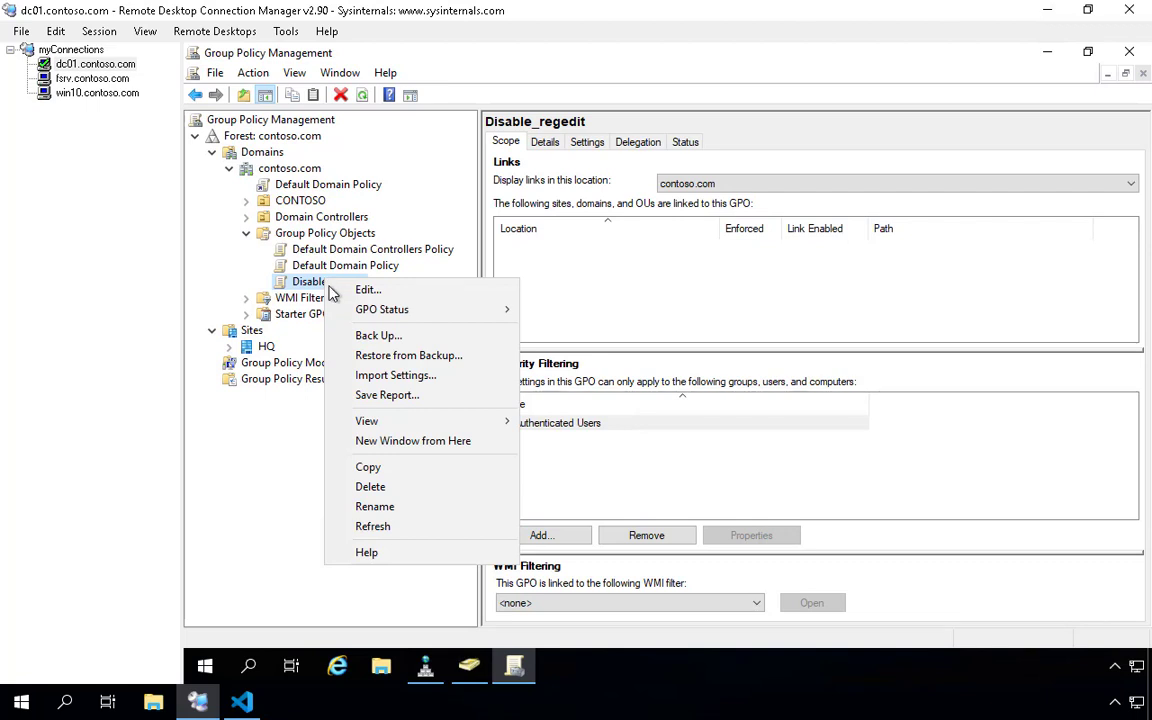
pyautogui.moveTo(368, 316)
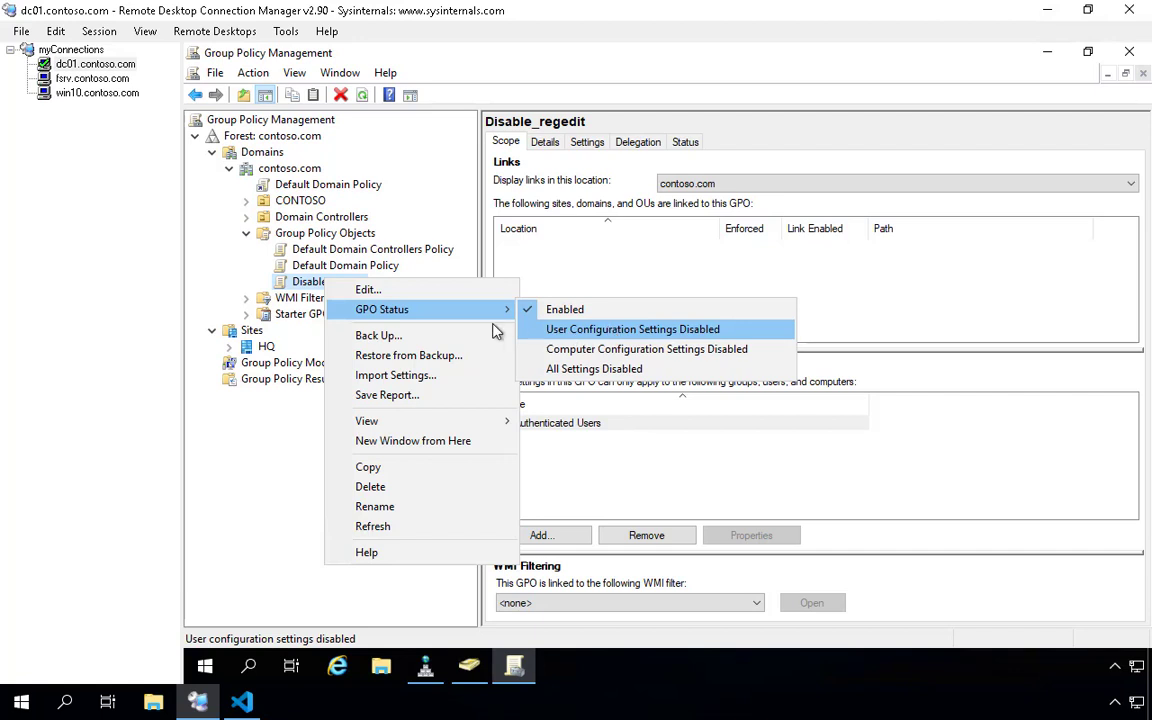
pyautogui.click(397, 292)
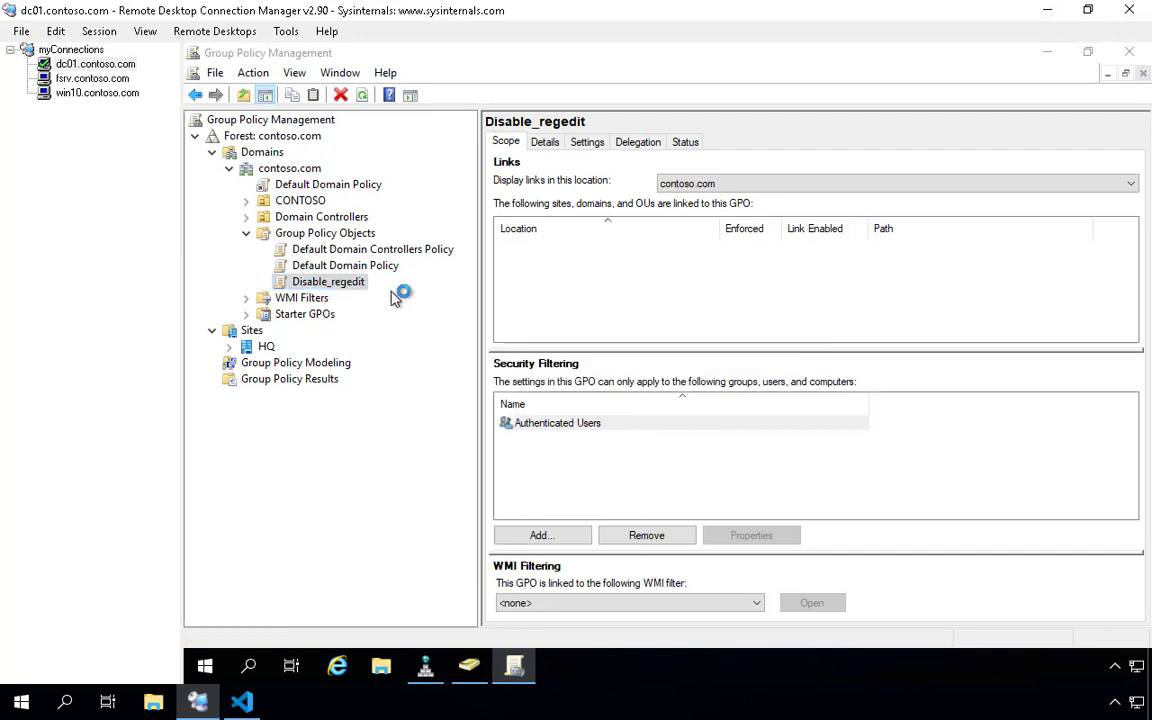
pyautogui.click(909, 125)
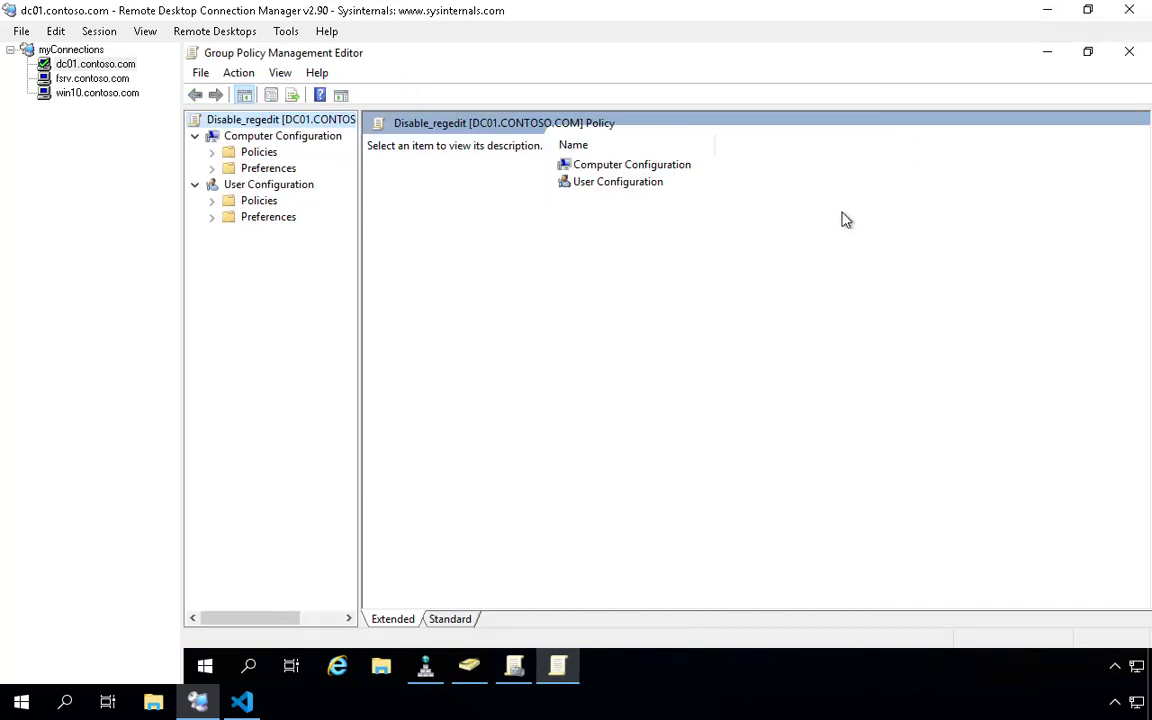
# - Examine the Disable_regedit policy's properties, including its general disable options, links and comment
pyautogui.click(268, 140)
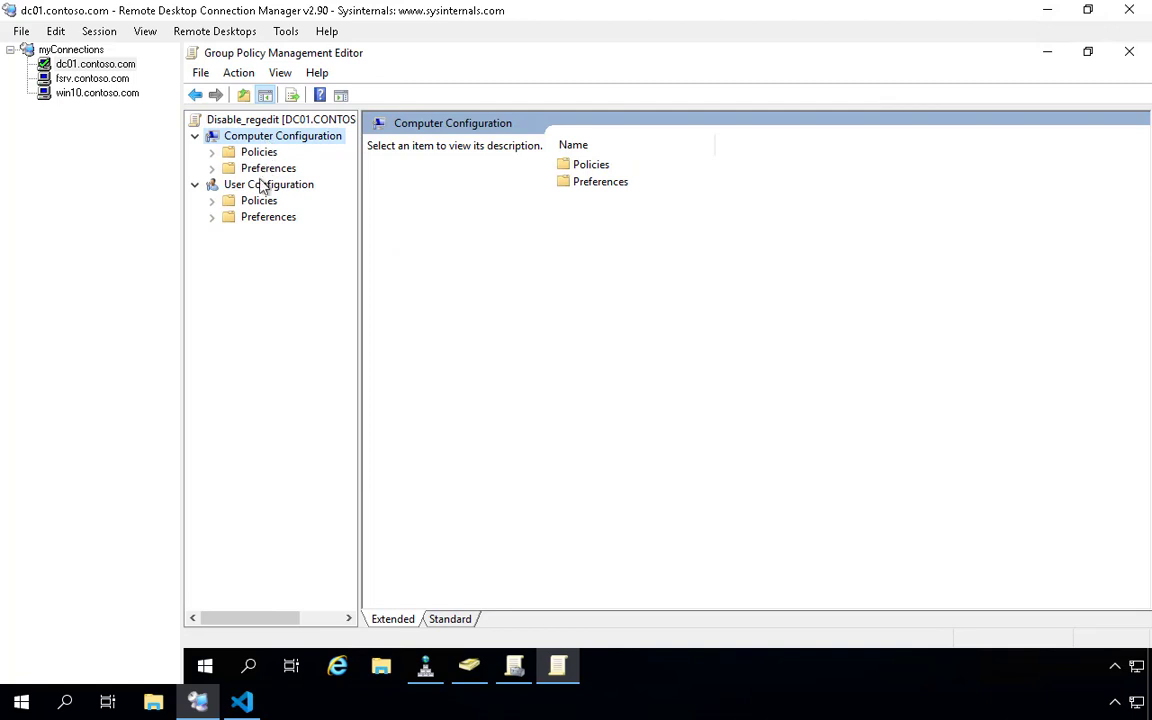
pyautogui.click(259, 186)
pyautogui.rightClick(300, 120)
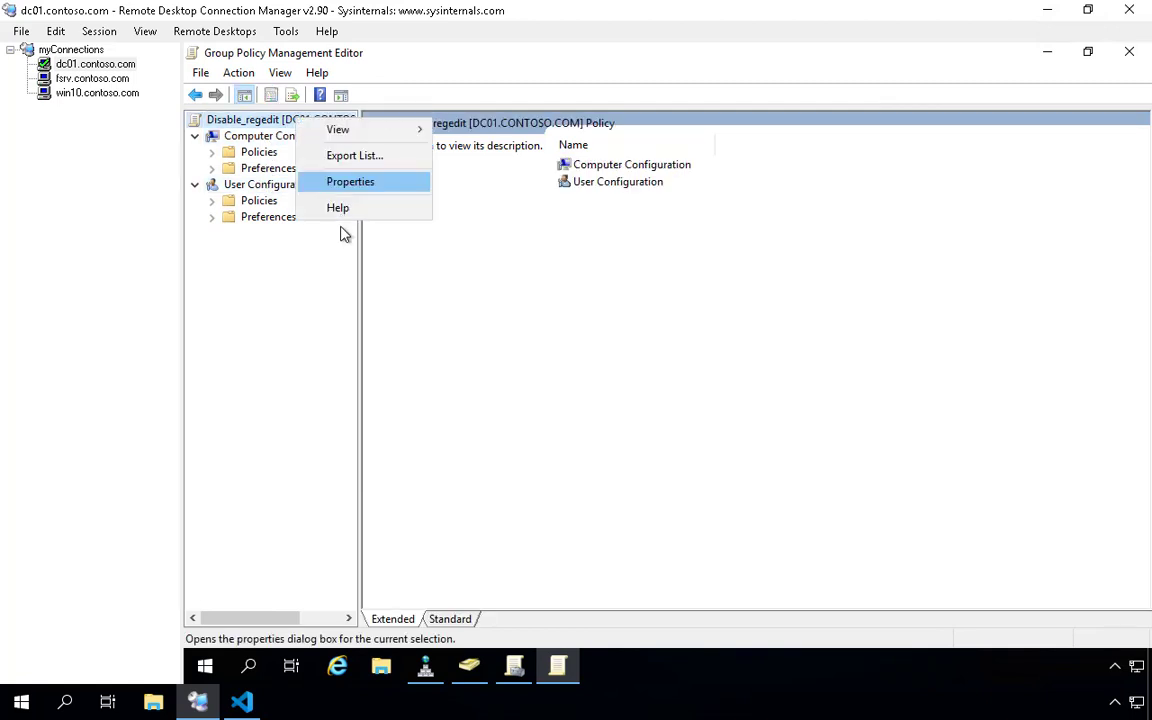
pyautogui.click(352, 181)
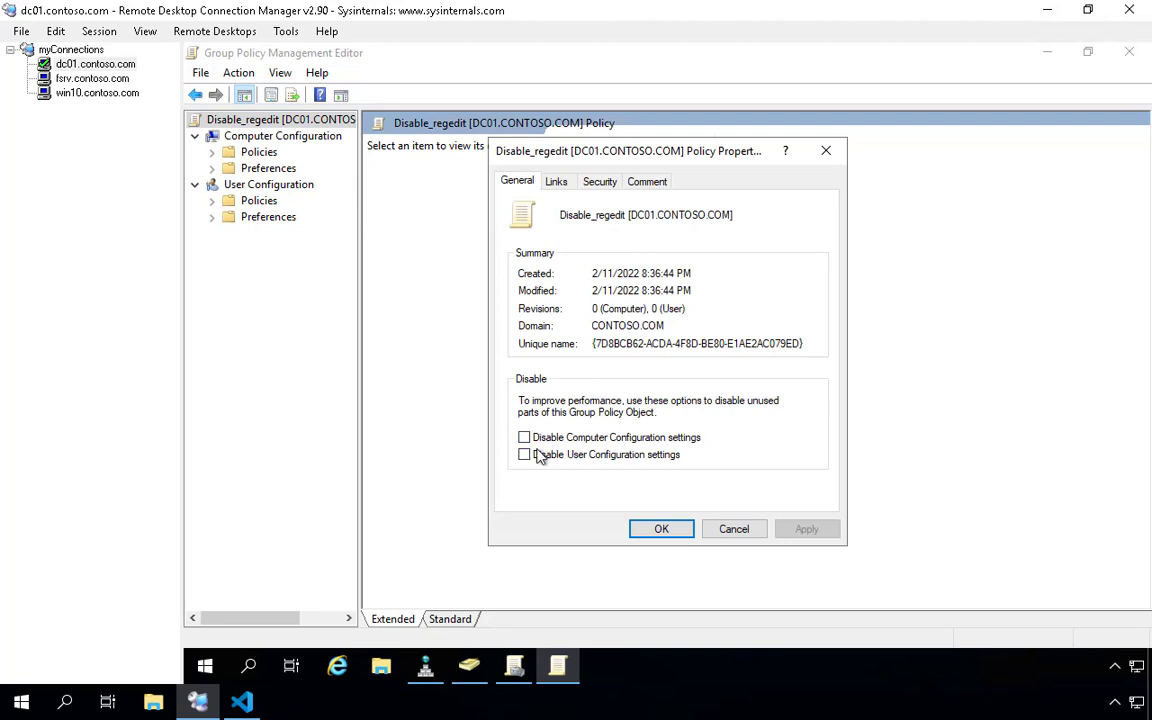
pyautogui.click(557, 182)
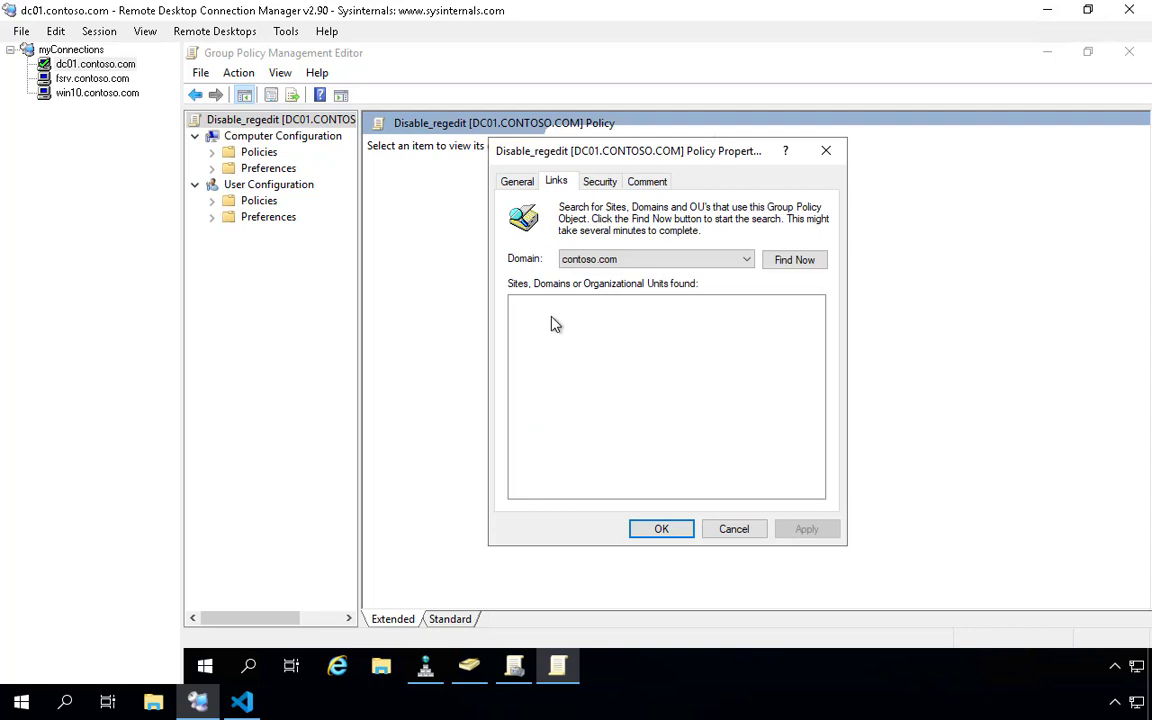
pyautogui.click(652, 182)
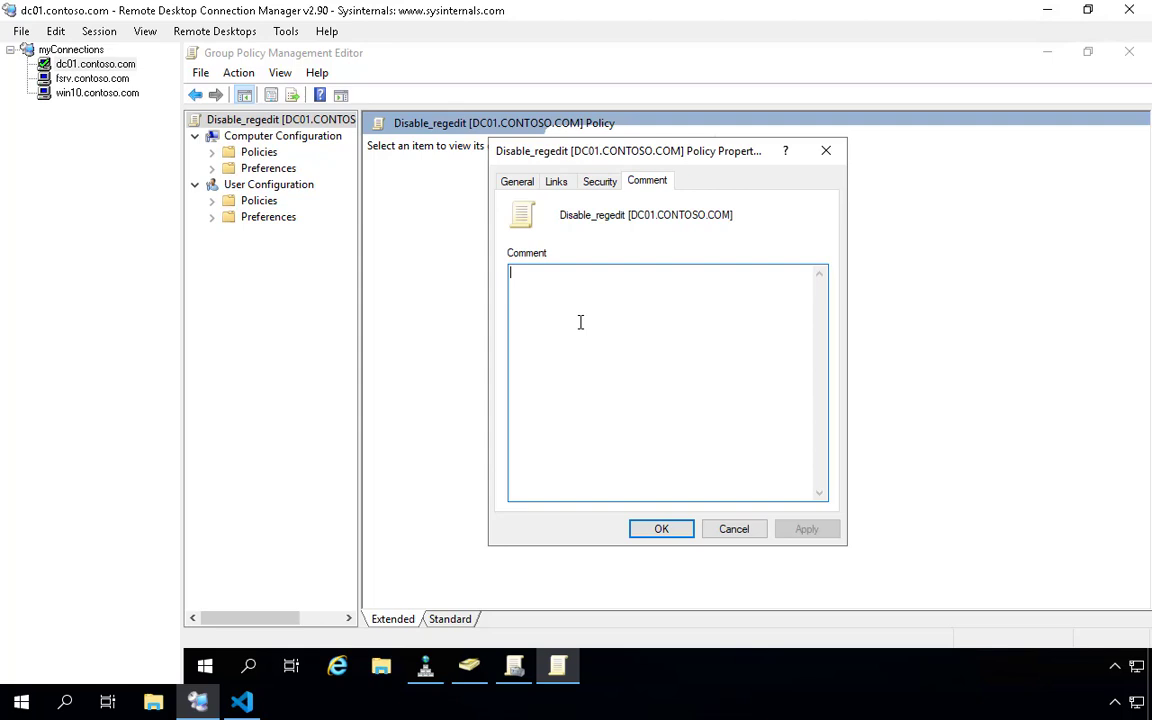
pyautogui.click(661, 530)
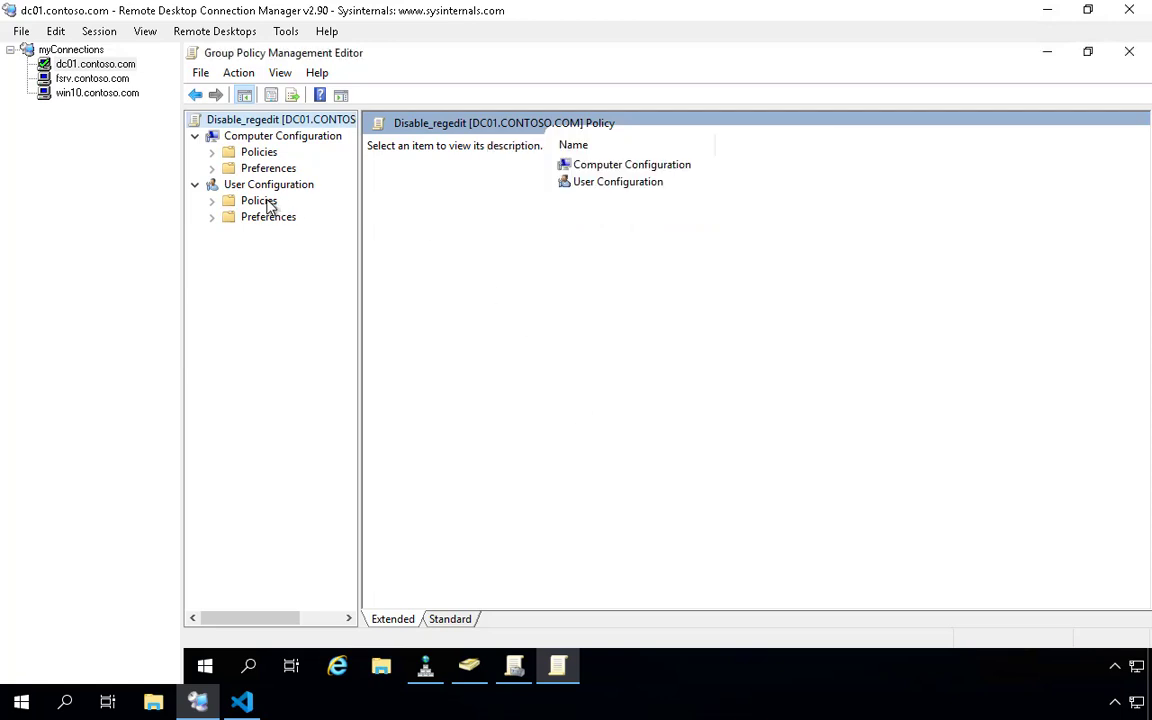
# - Compare the contents of the Policies folders under Computer and User Configuration with the user Preferences folder
pyautogui.click(262, 201)
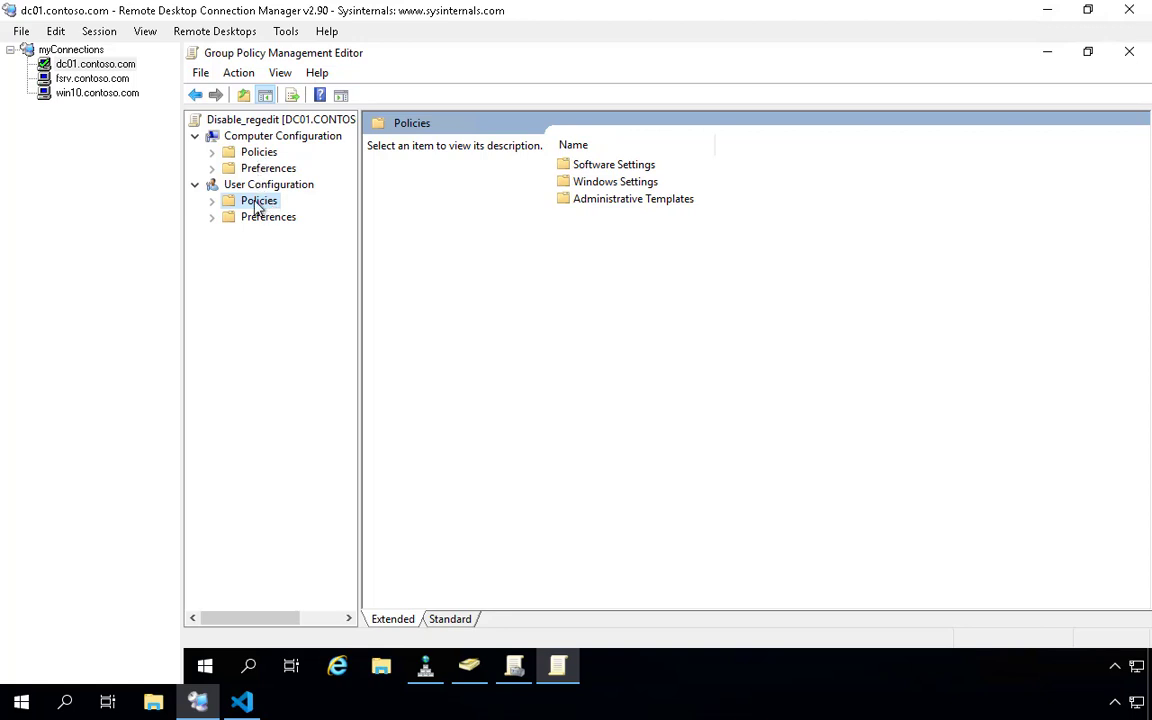
pyautogui.click(255, 155)
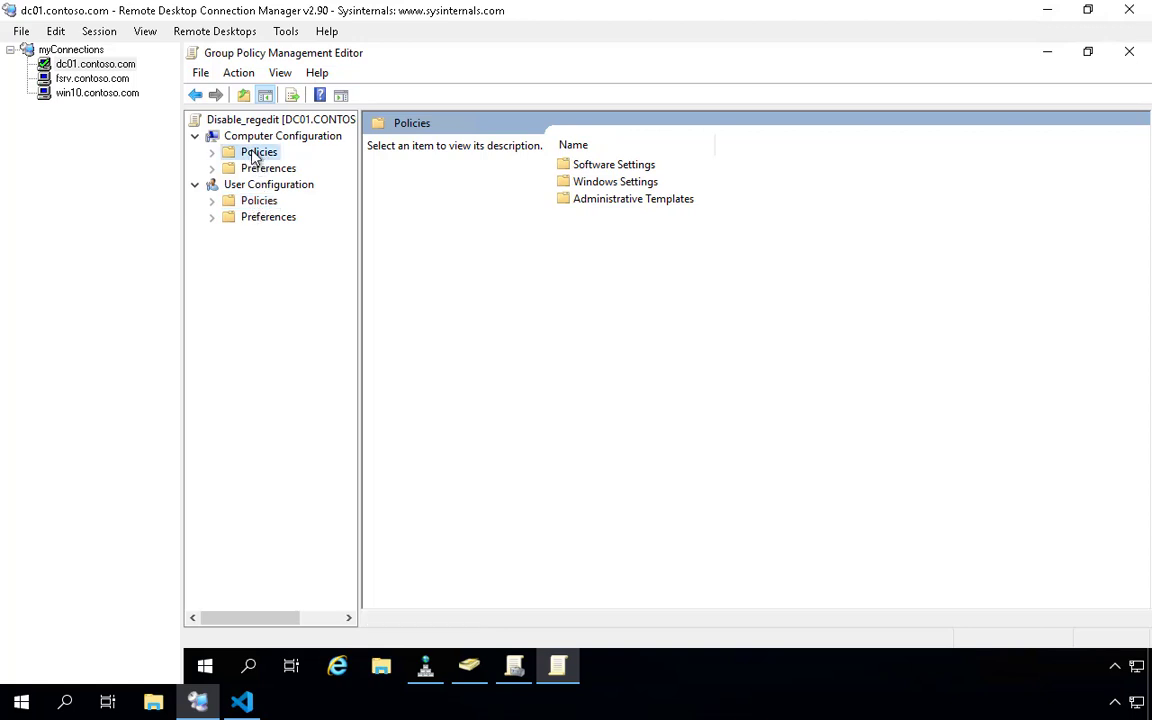
pyautogui.click(252, 202)
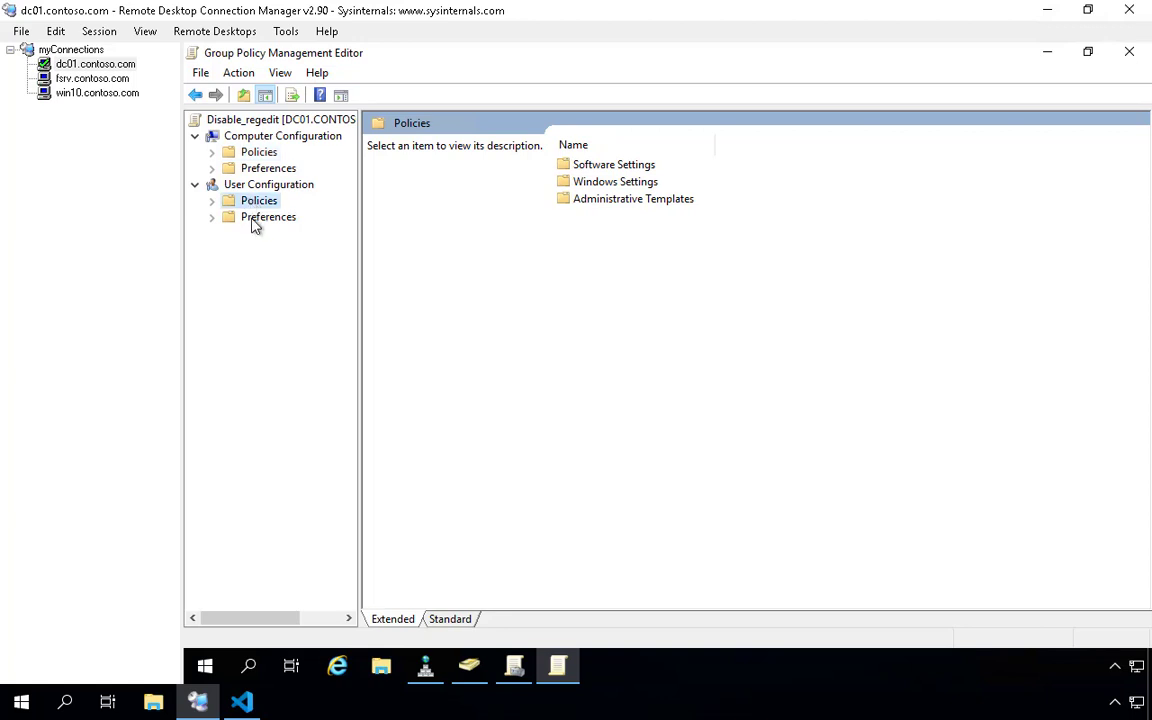
pyautogui.click(254, 220)
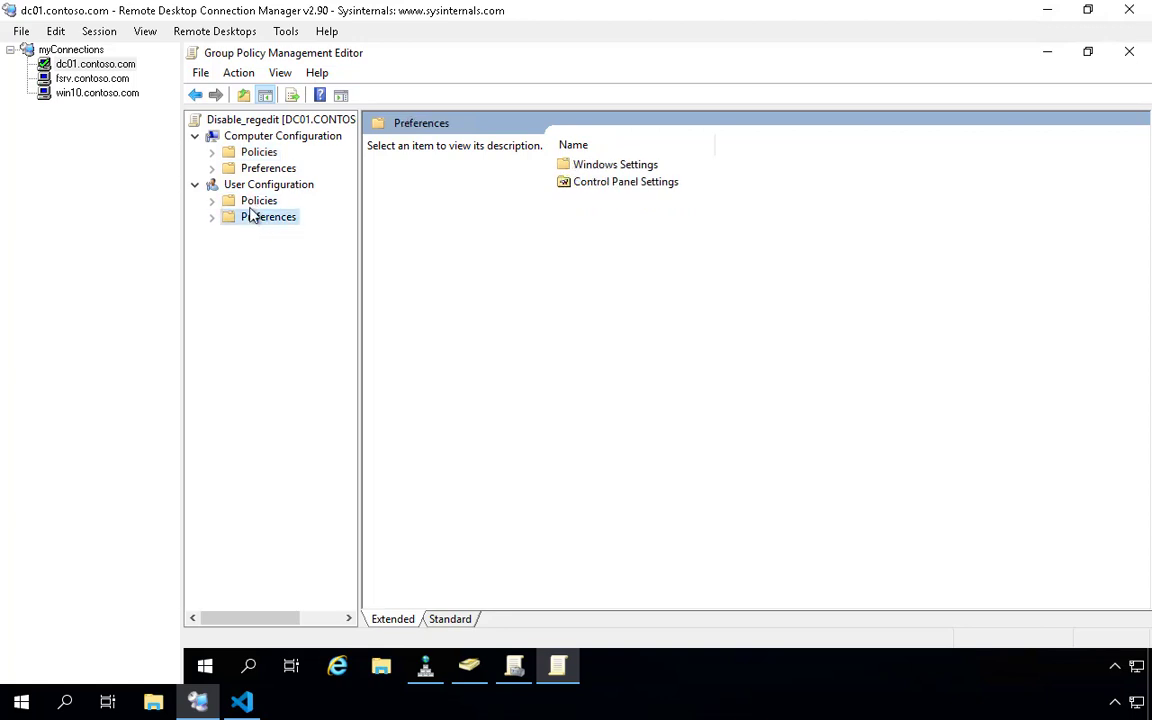
pyautogui.click(250, 207)
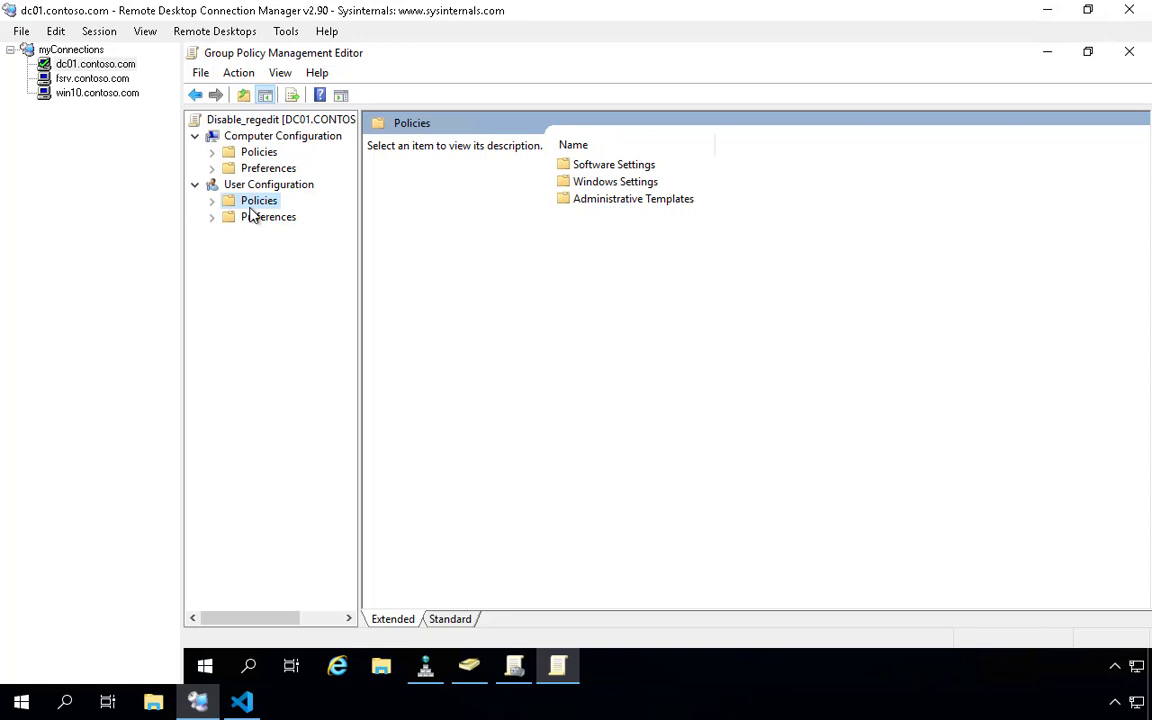
pyautogui.click(243, 222)
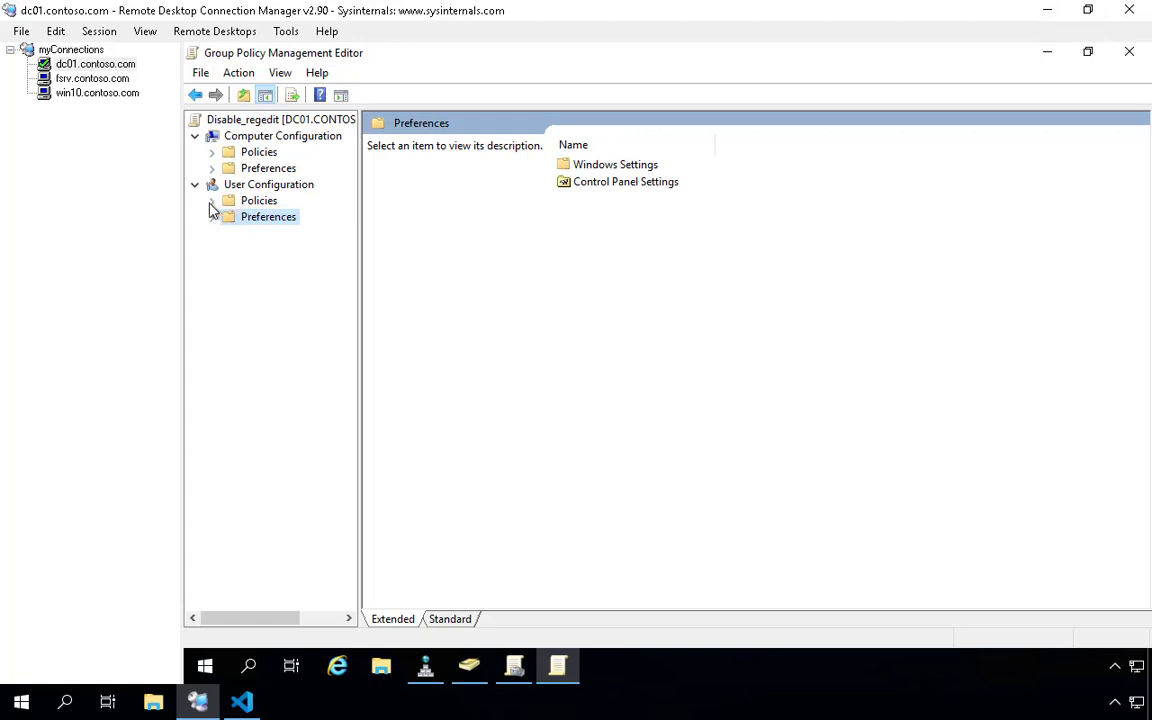
# - Examine the Software installation node and the Logon and Logoff scripts under the User Configuration policies
pyautogui.click(212, 201)
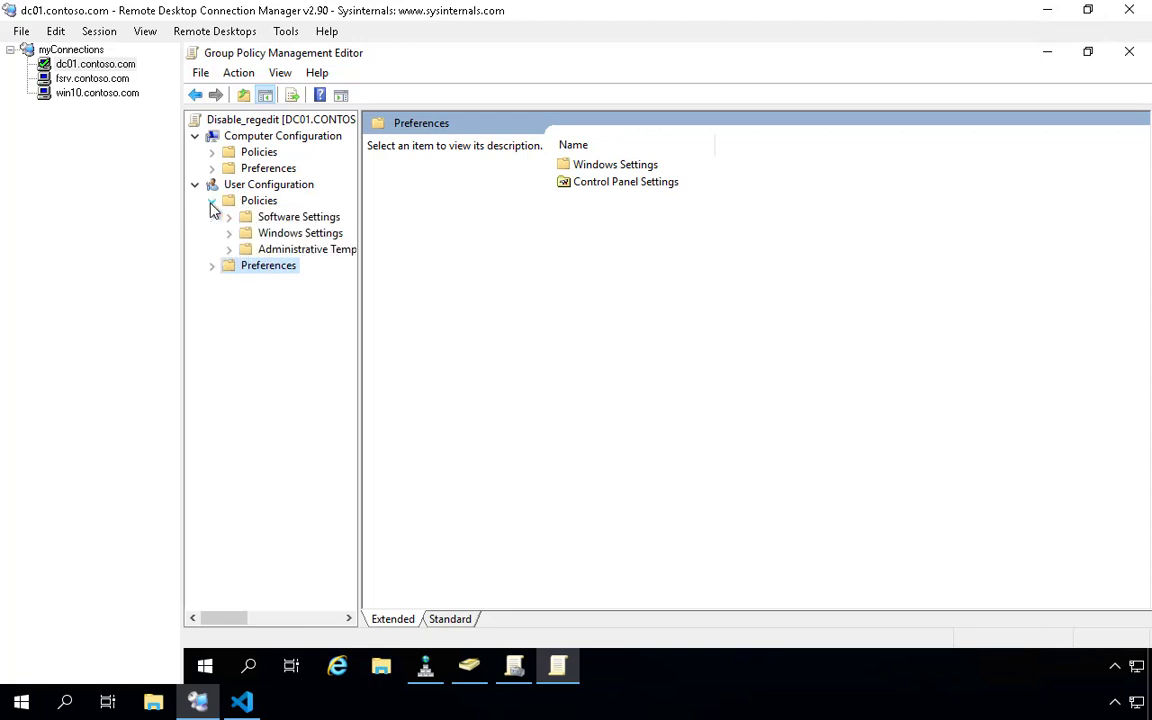
pyautogui.click(280, 218)
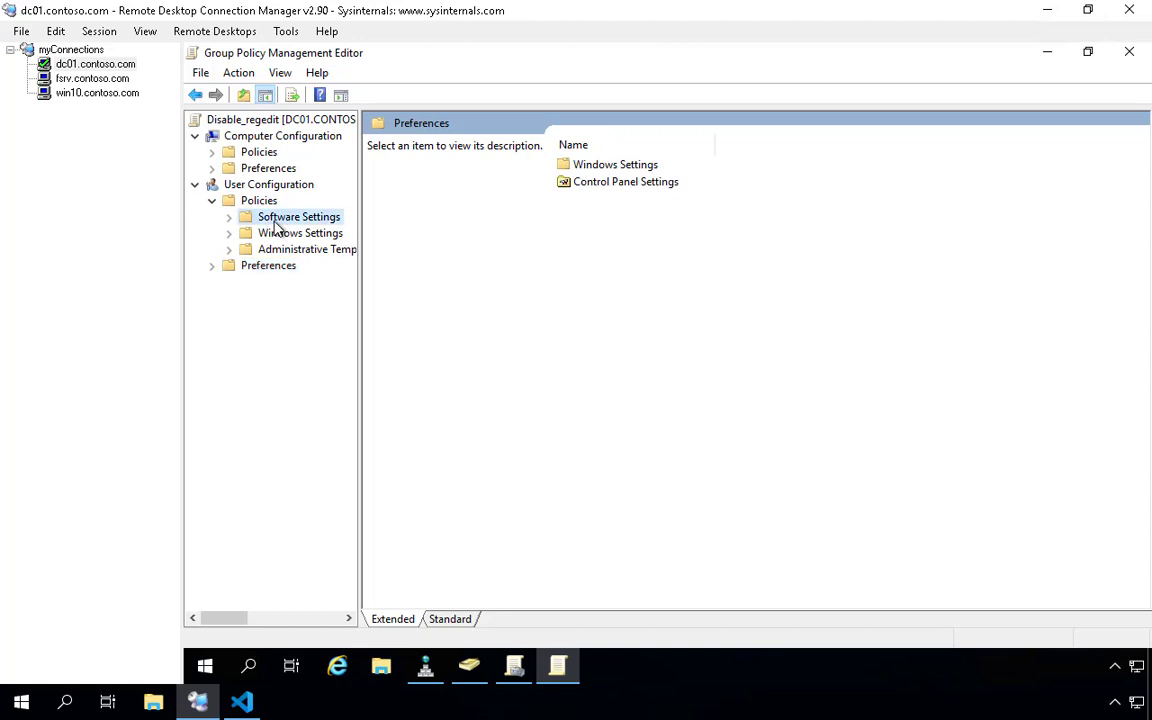
pyautogui.click(229, 218)
pyautogui.click(260, 233)
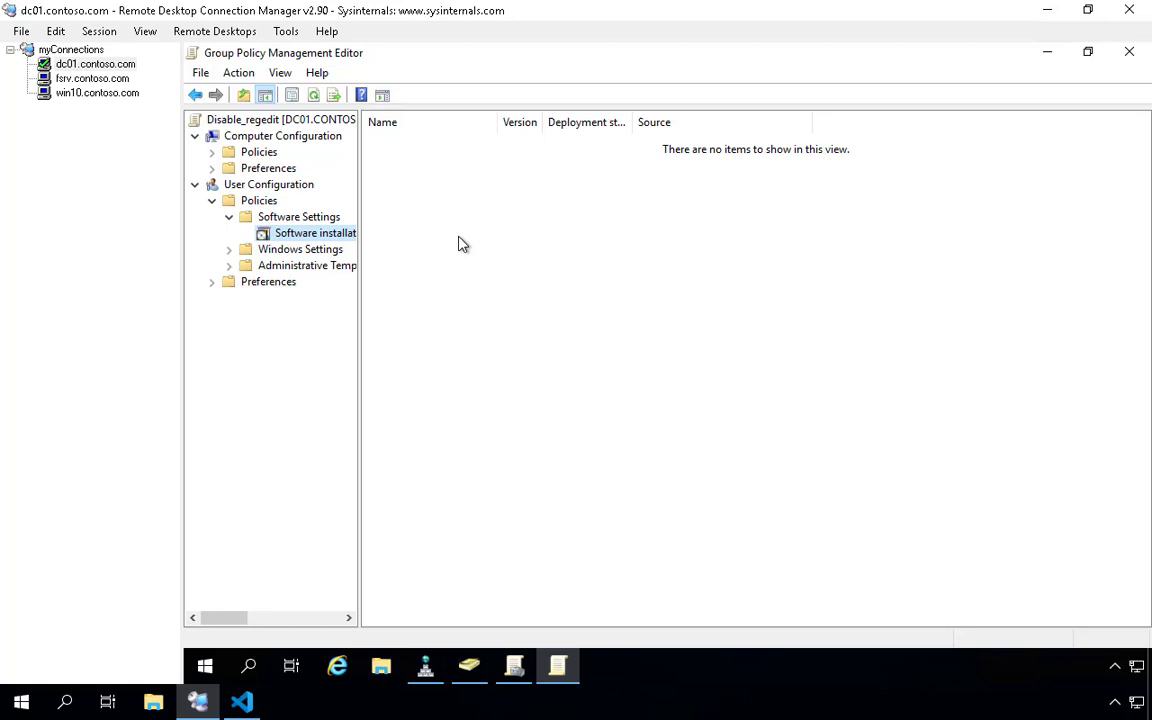
pyautogui.click(229, 249)
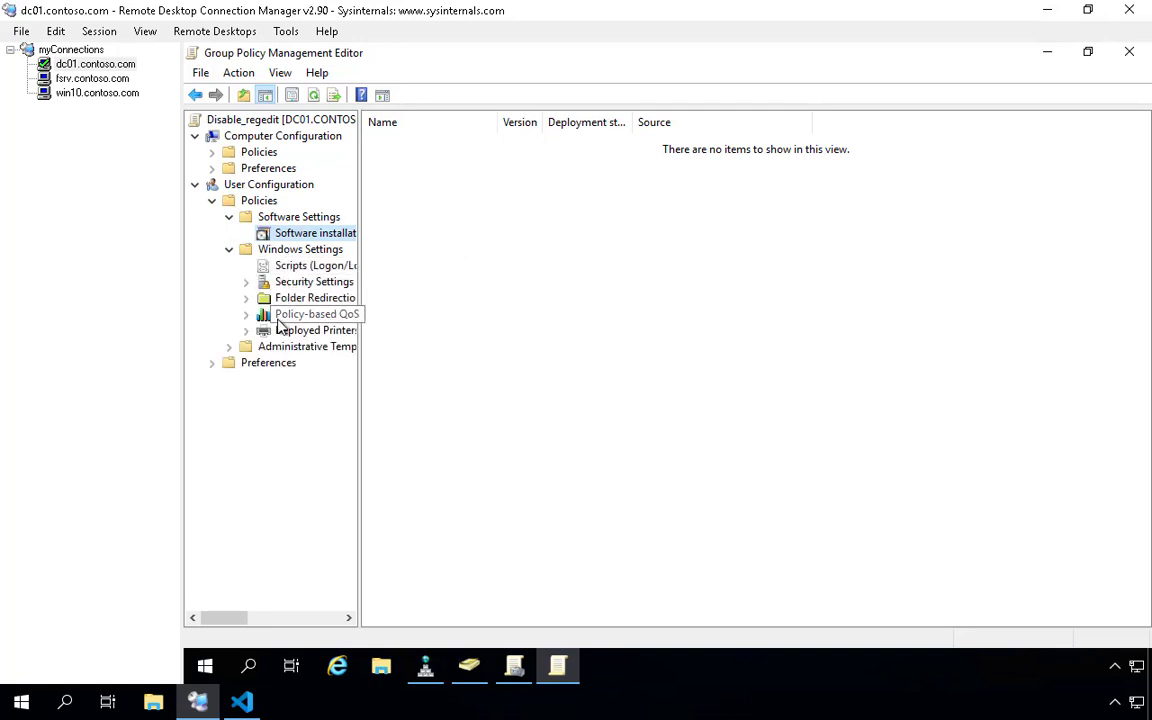
pyautogui.click(321, 266)
pyautogui.click(590, 166)
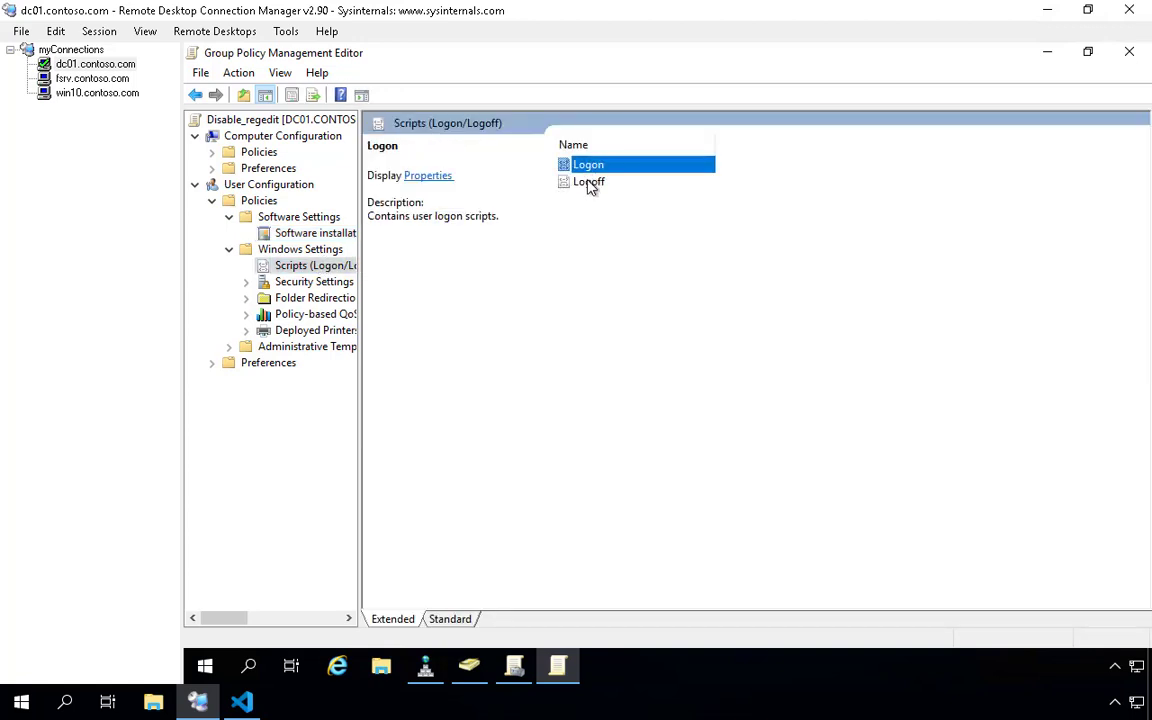
pyautogui.click(588, 182)
pyautogui.click(590, 168)
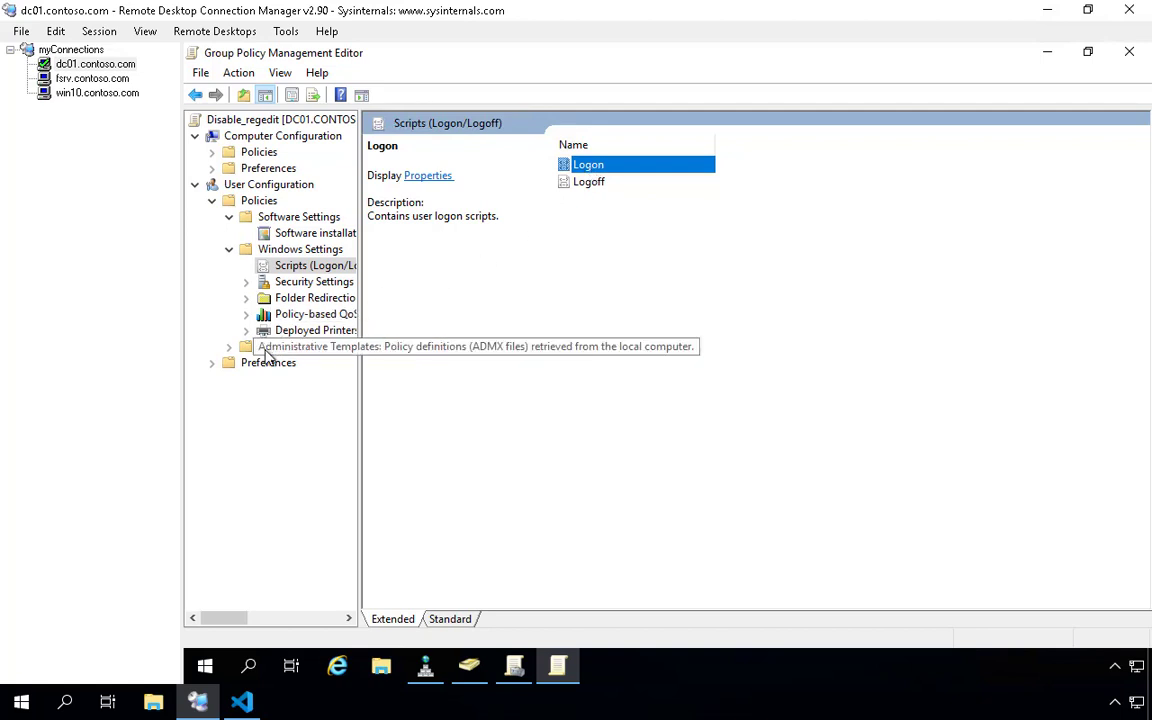
# - Expand the user Administrative Templates in a widened tree, browse Windows Components, and open the System settings
pyautogui.click(230, 350)
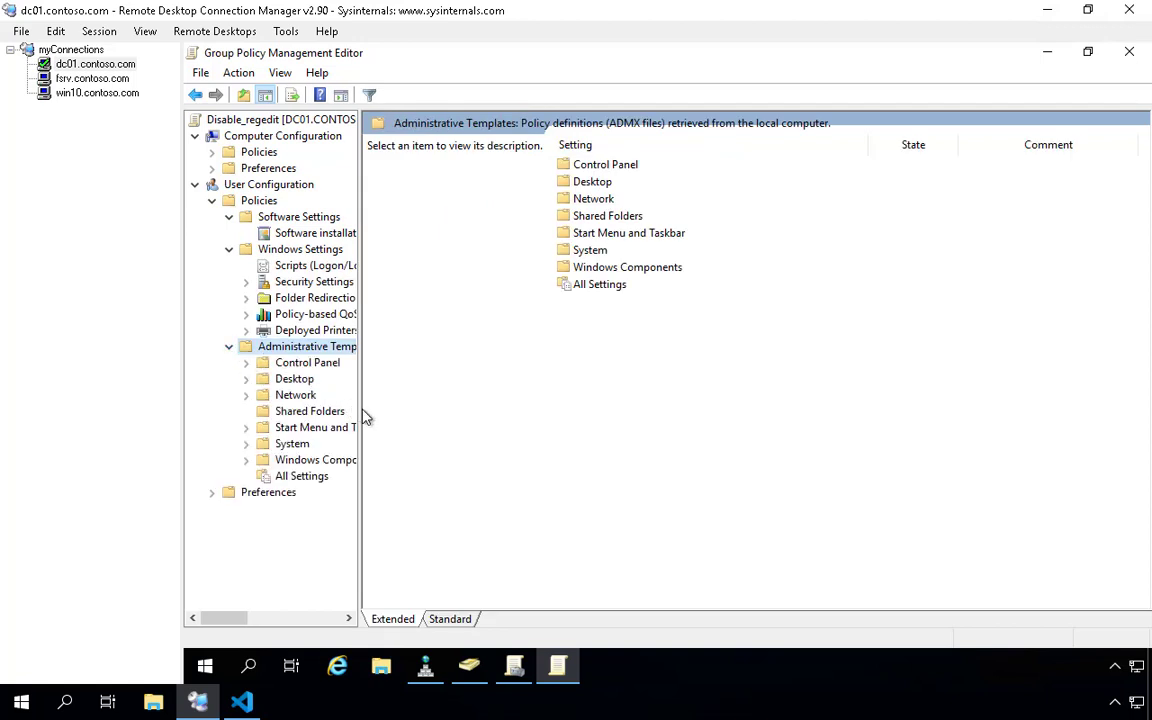
pyautogui.moveTo(361, 410); pyautogui.dragTo(467, 410)
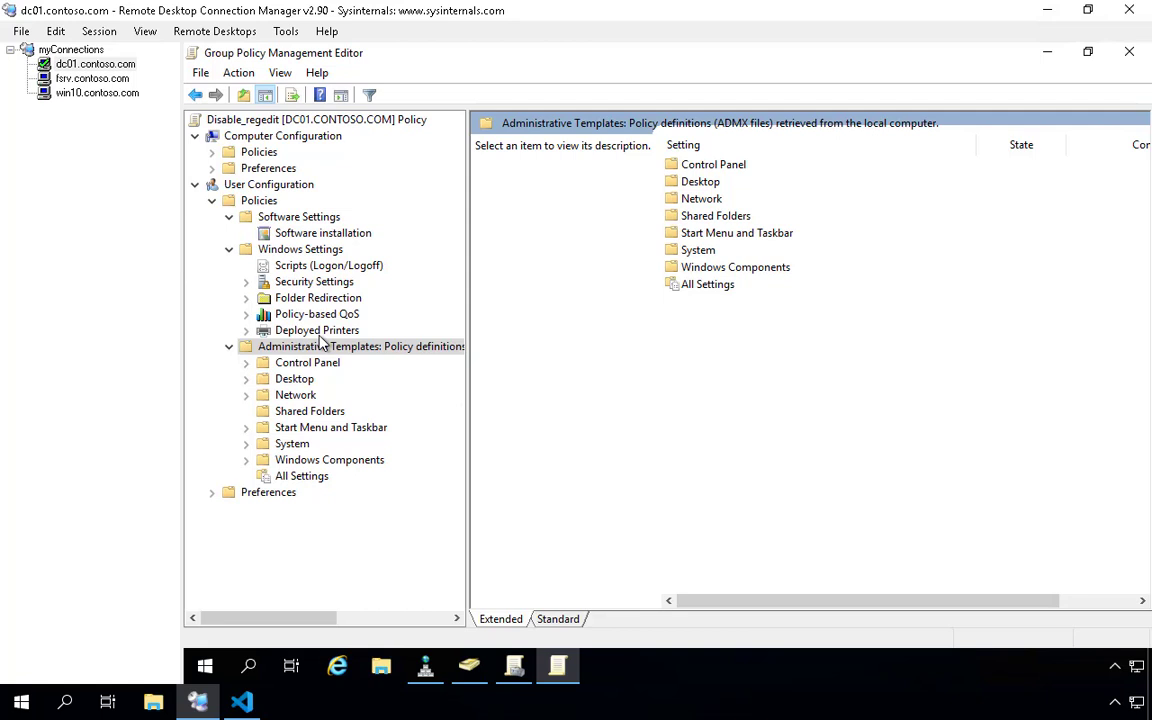
pyautogui.click(292, 459)
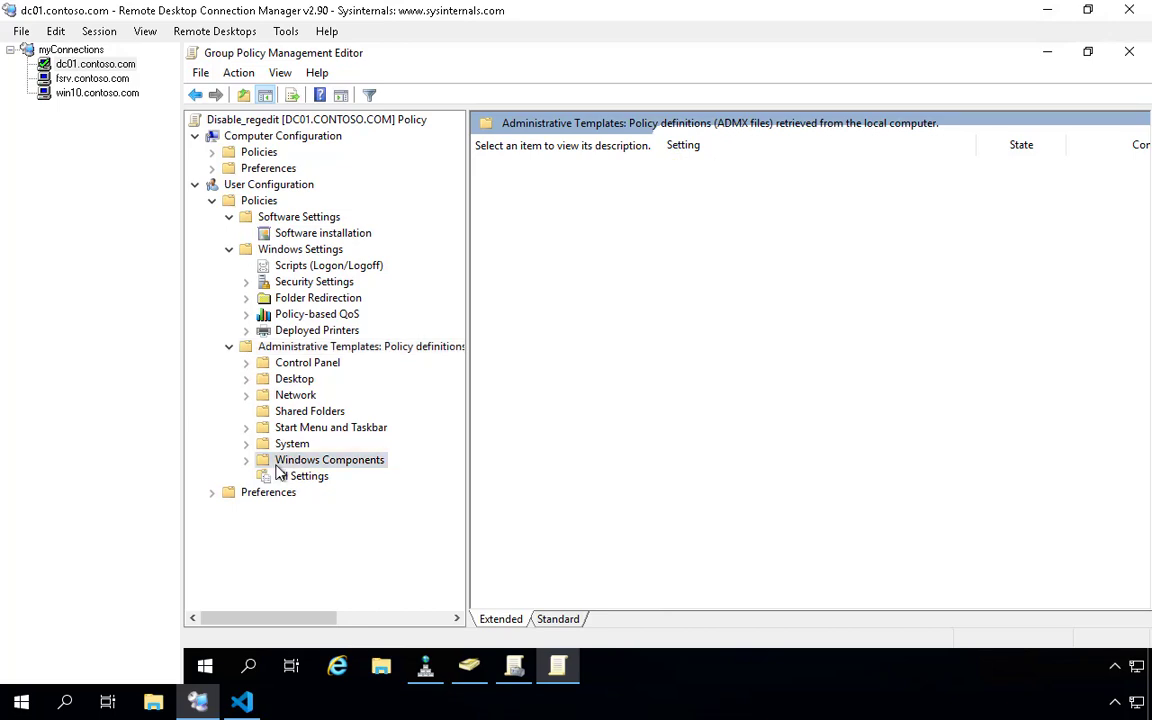
pyautogui.scroll(-7, 967, 557)
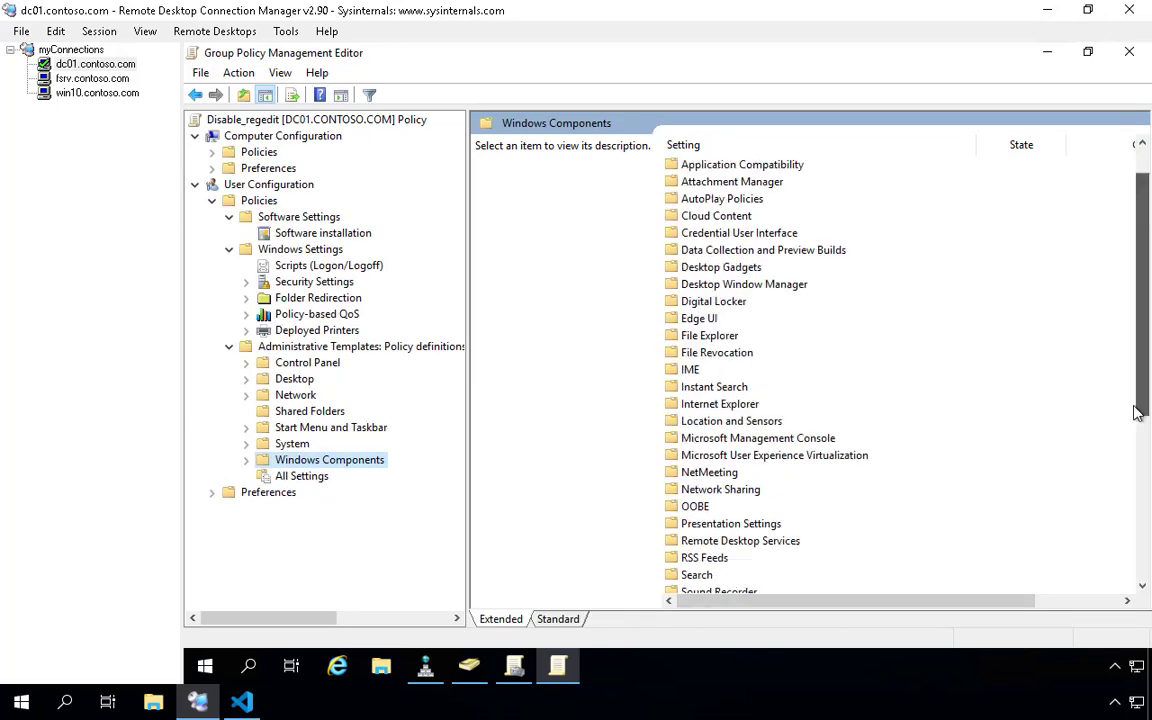
pyautogui.click(292, 444)
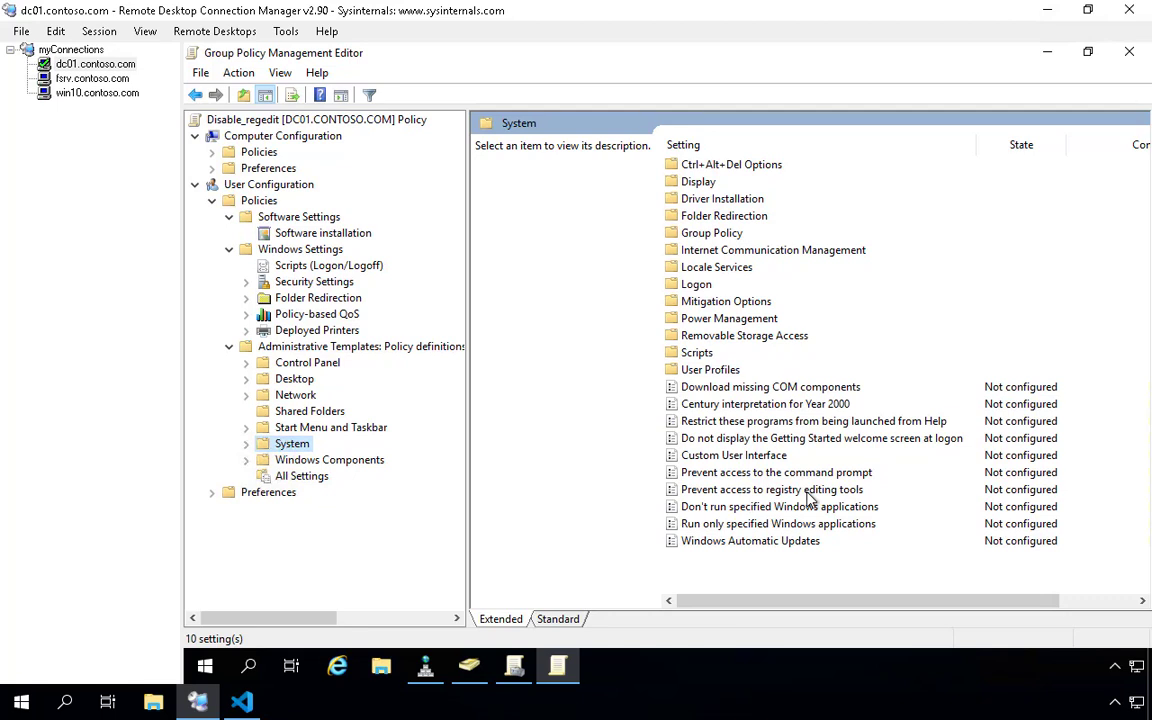
# - Launch the Registry Editor on the domain controller by running regedit, allow its elevation, and close it again
pyautogui.rightClick(206, 665)
pyautogui.click(246, 584)
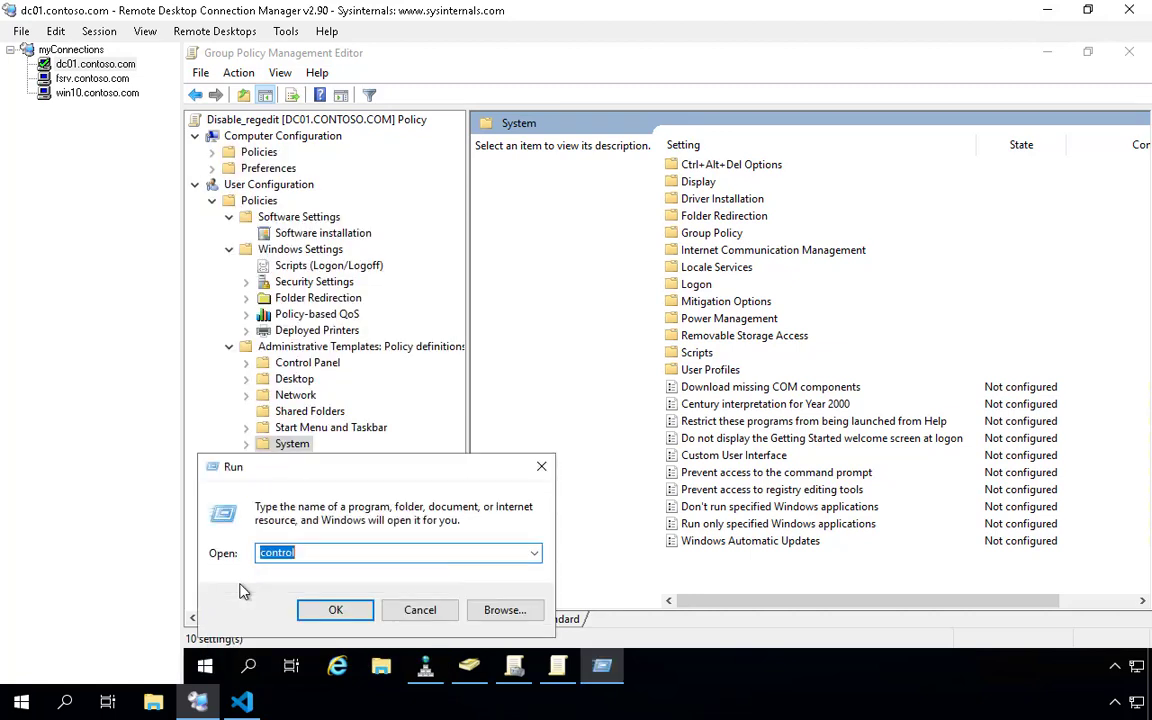
pyautogui.write('regeedi')
pyautogui.hotkey('ctrl', 'a')
pyautogui.write('regeidt')
pyautogui.press('Return')
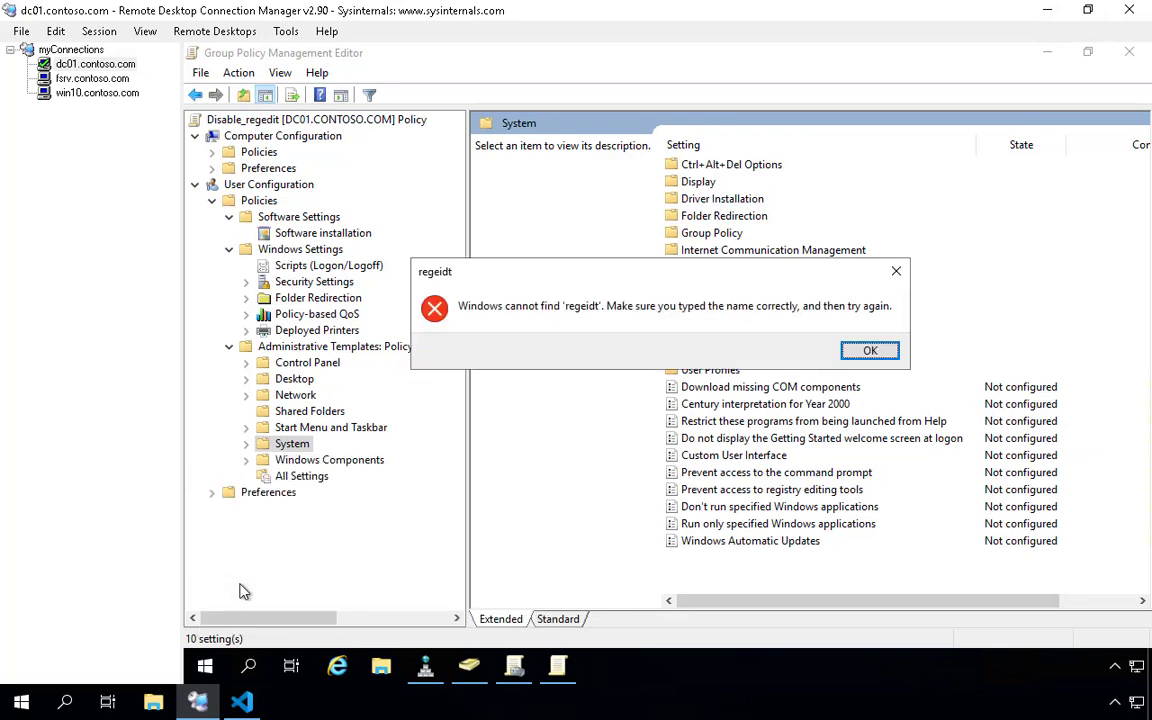
pyautogui.press('Return')
pyautogui.write('regedit')
pyautogui.press('Return')
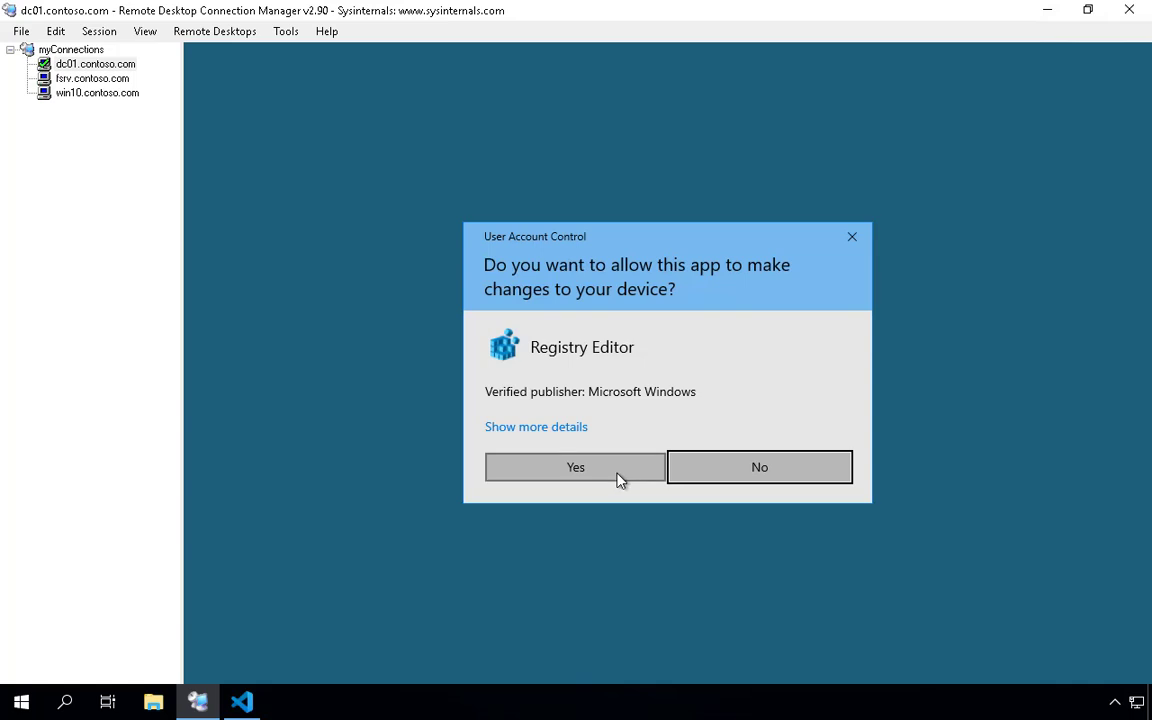
pyautogui.click(617, 472)
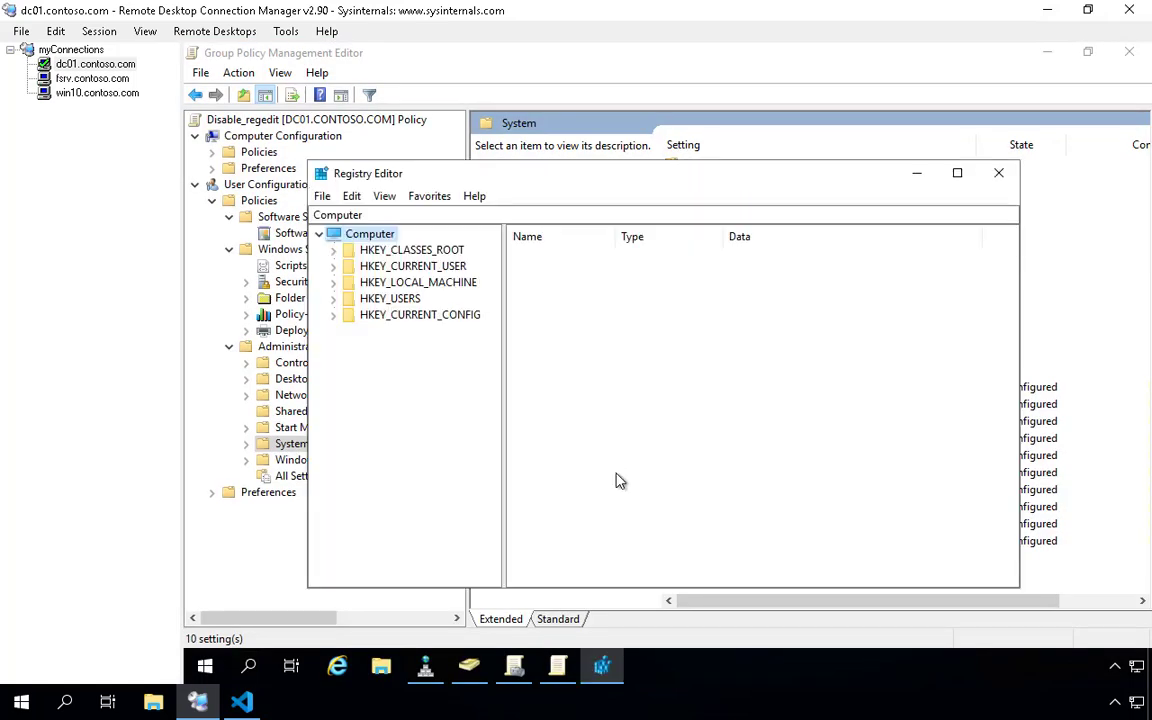
pyautogui.click(991, 176)
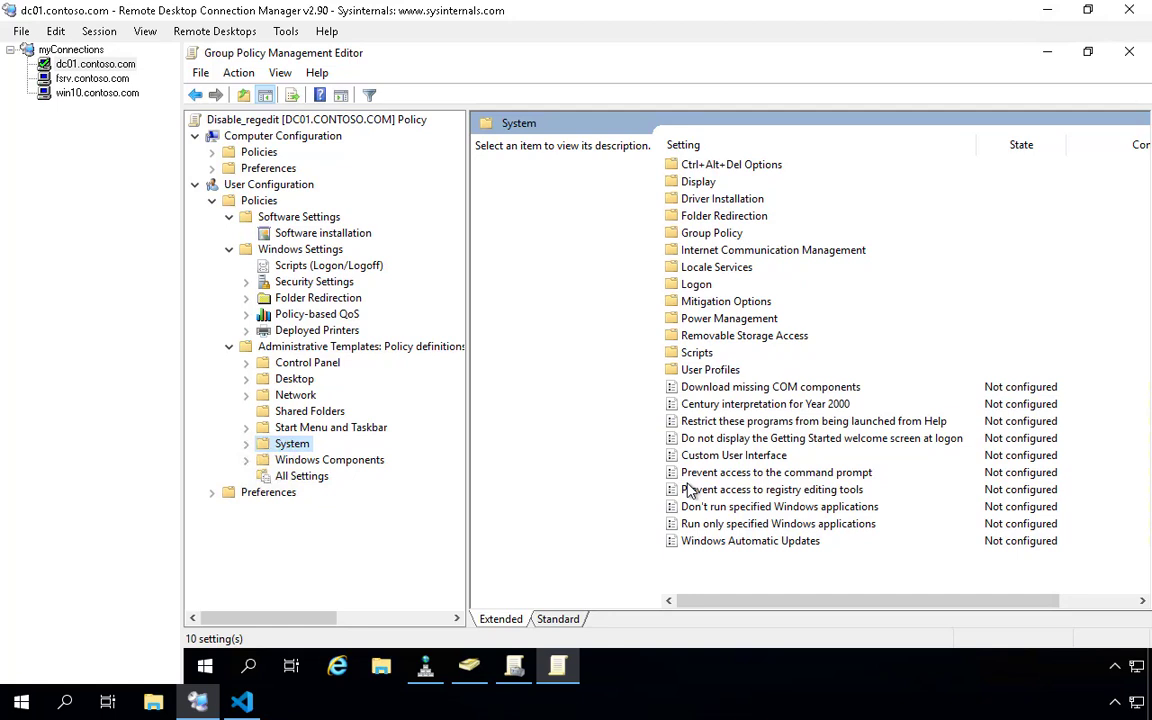
# - Enable the Prevent access to registry editing tools setting with silent running disabled set to Yes, and close the policy editor
pyautogui.doubleClick(700, 489)
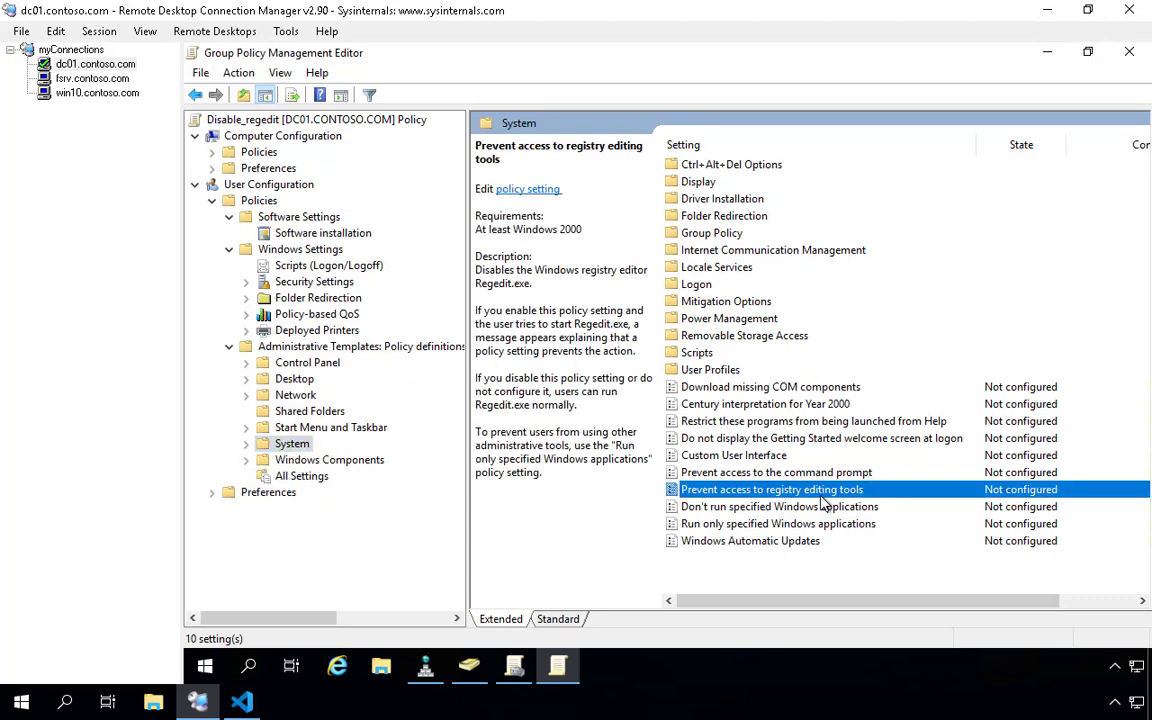
pyautogui.click(348, 220)
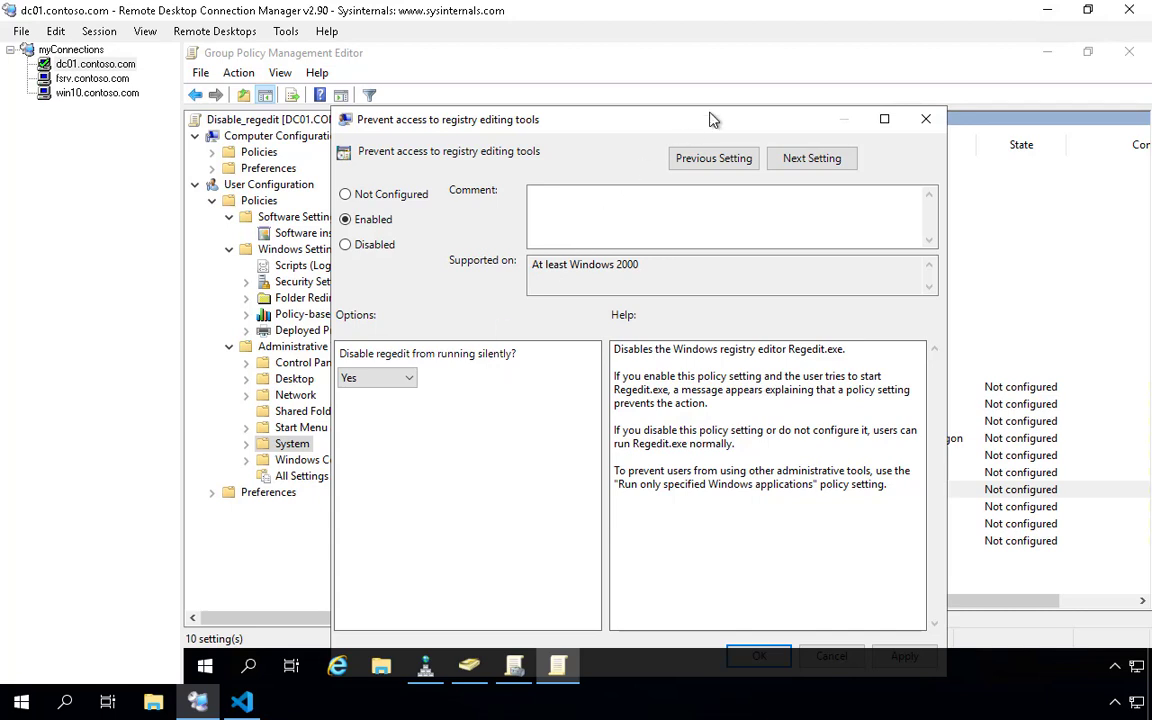
pyautogui.moveTo(731, 113); pyautogui.dragTo(745, 94)
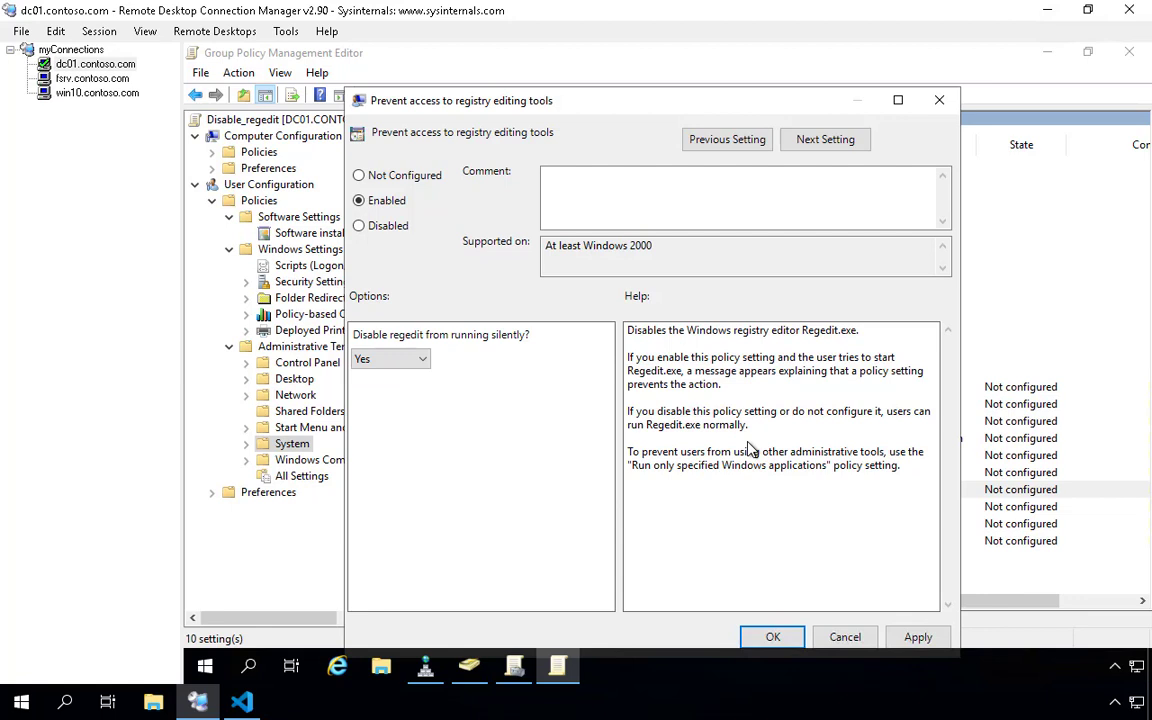
pyautogui.click(409, 365)
pyautogui.click(405, 370)
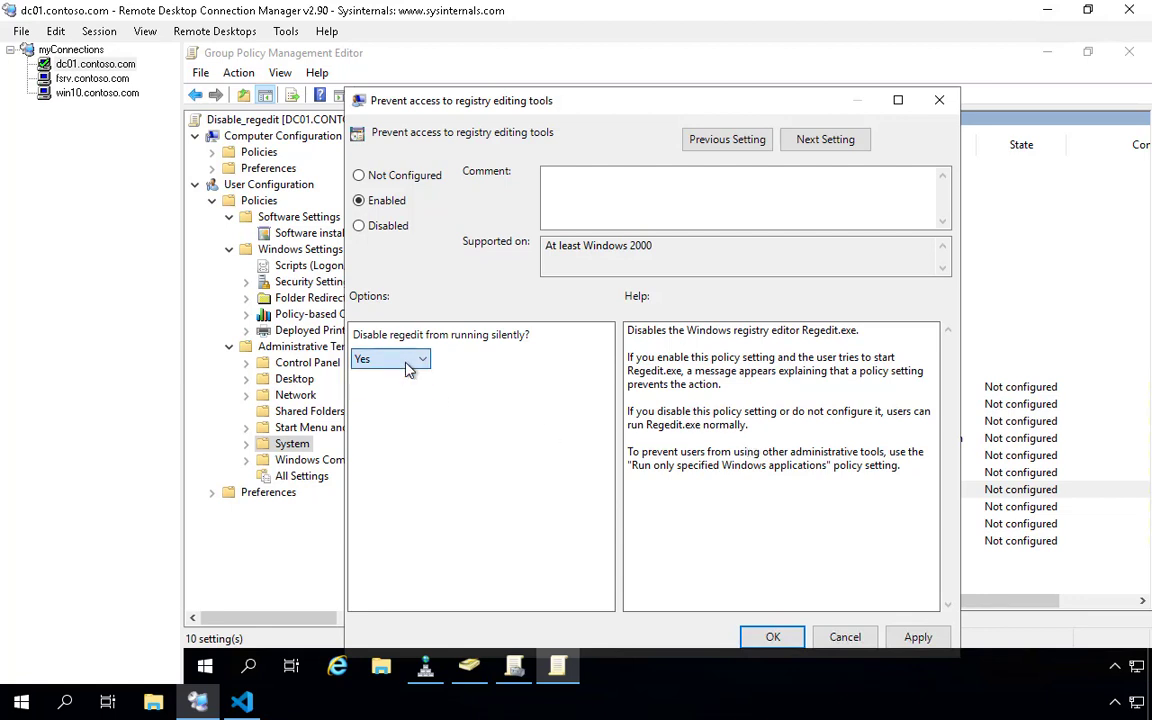
pyautogui.click(773, 637)
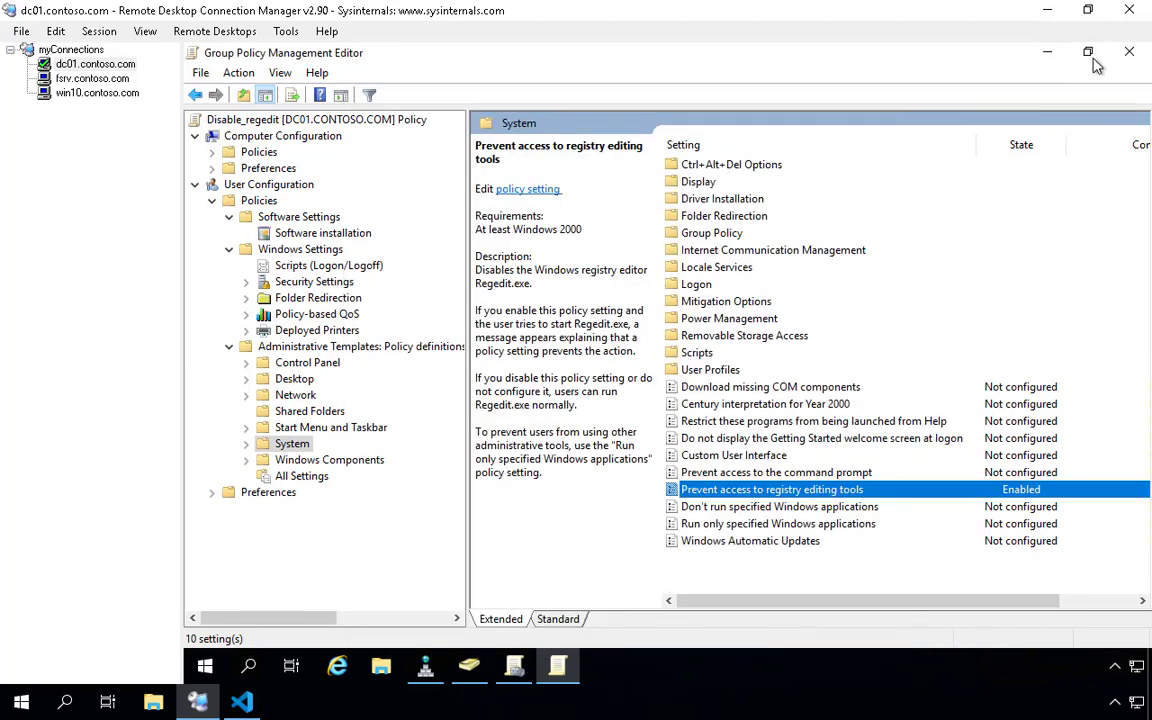
pyautogui.click(1141, 58)
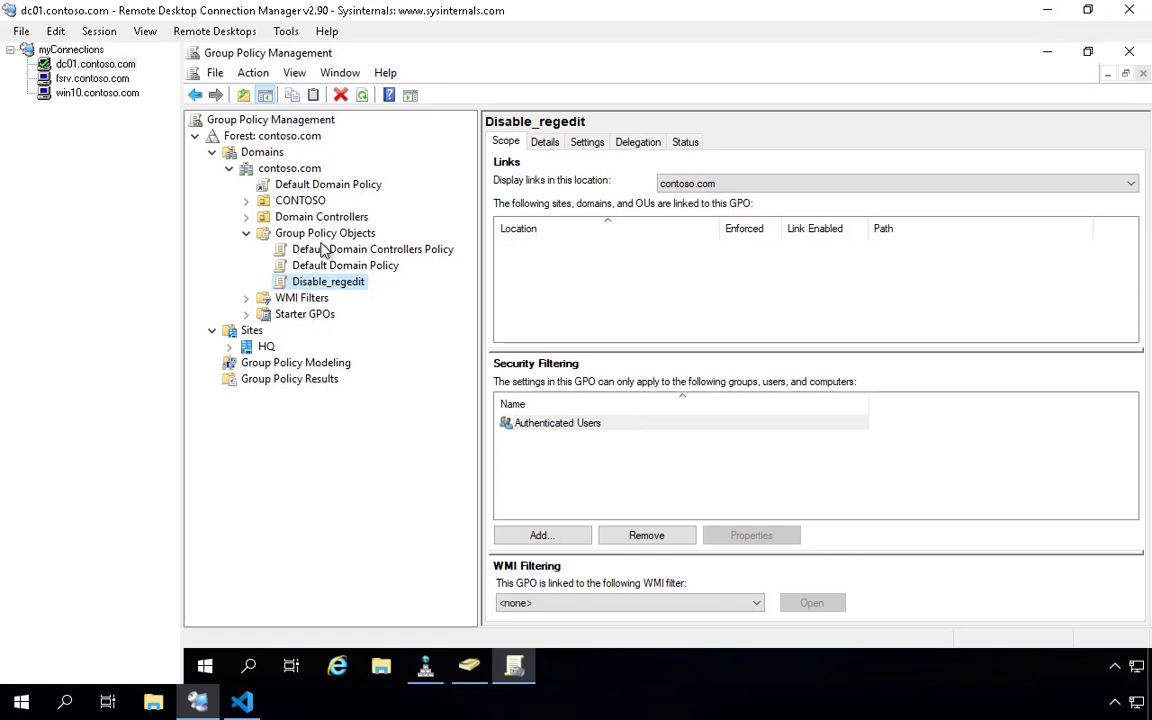
# - Link the existing Disable_regedit GPO to the contoso.com domain
pyautogui.click(297, 170)
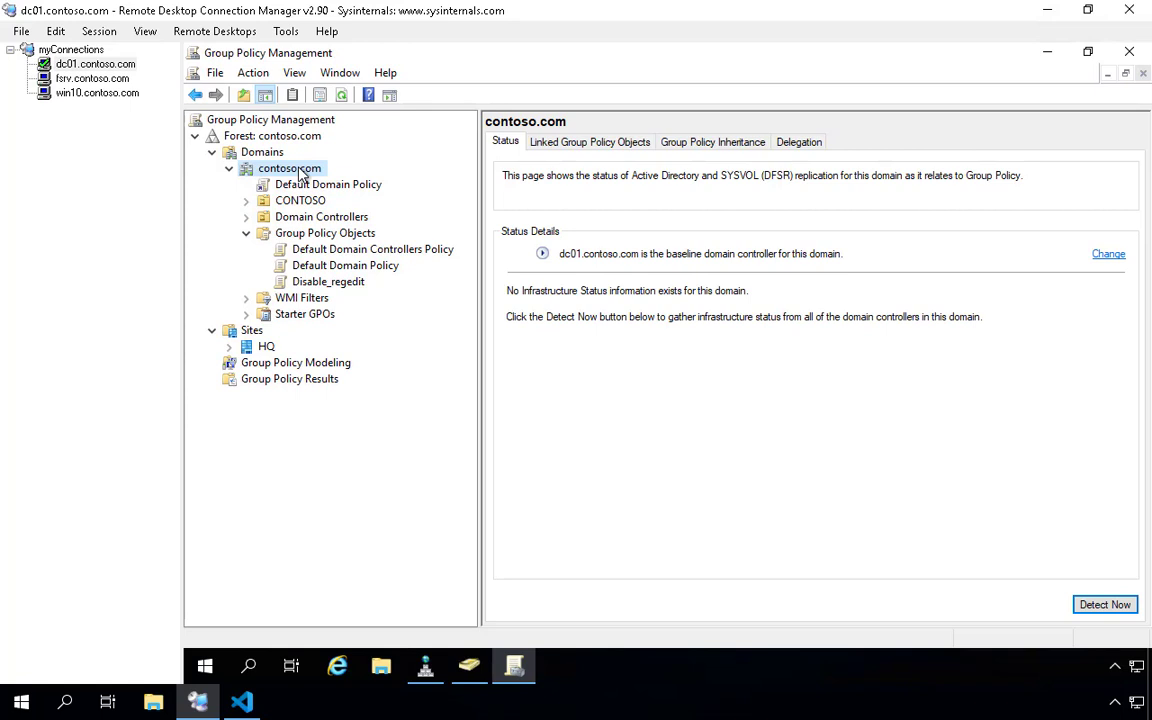
pyautogui.rightClick(300, 172)
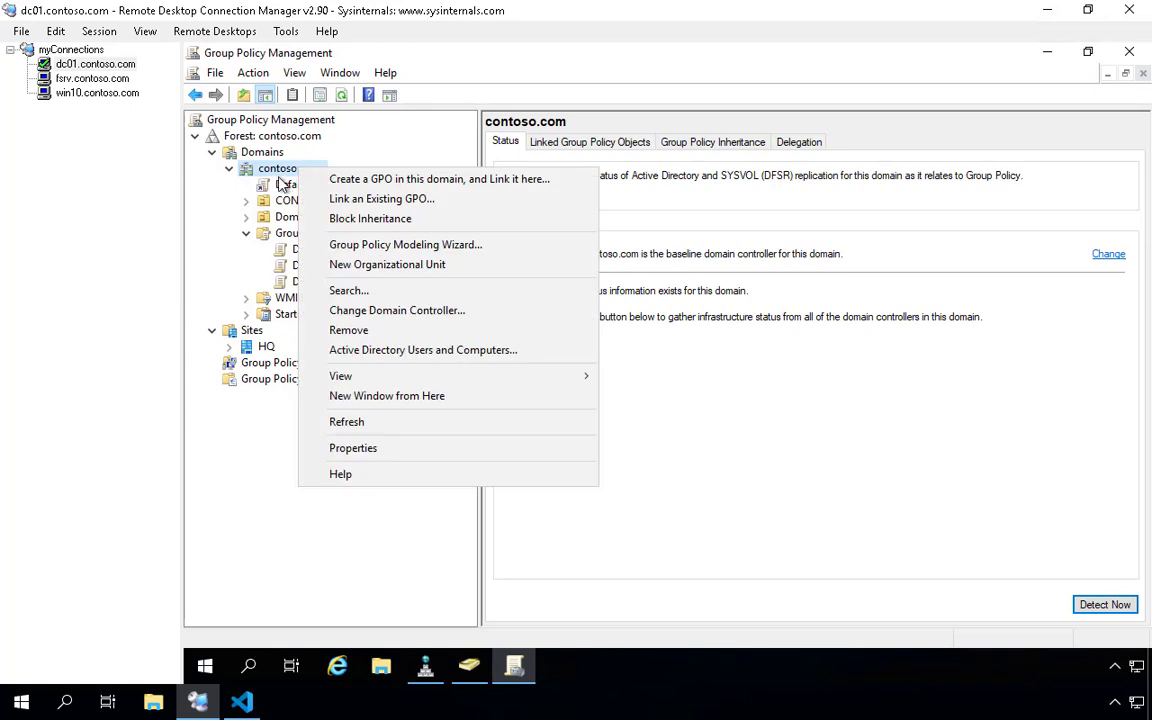
pyautogui.click(350, 199)
pyautogui.click(555, 331)
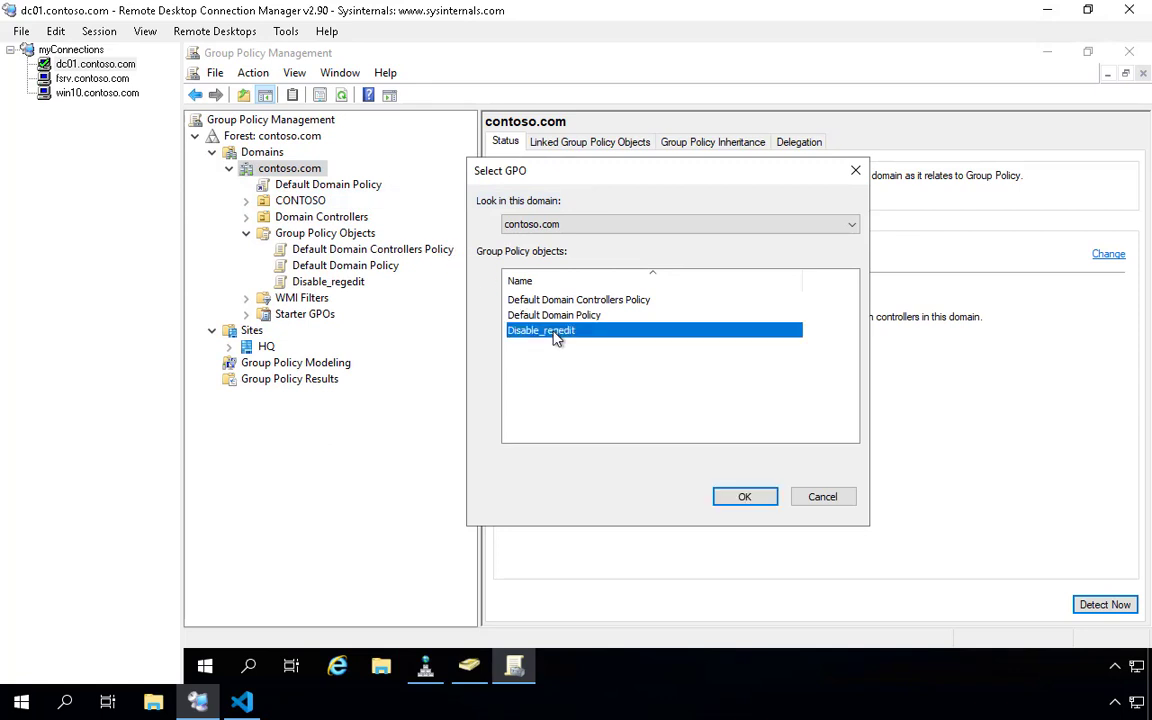
pyautogui.click(740, 497)
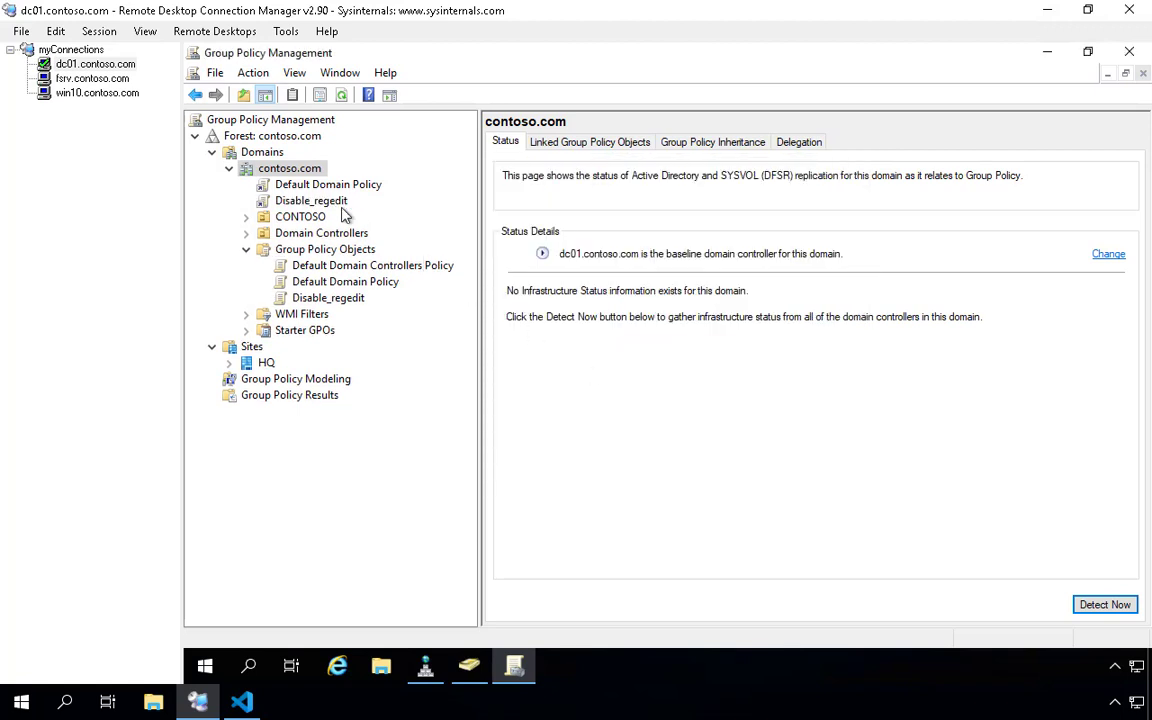
# - Open the Disable_regedit link under contoso.com, suppressing the link notice permanently, and examine its linked location and security filtering
pyautogui.click(310, 199)
pyautogui.click(588, 389)
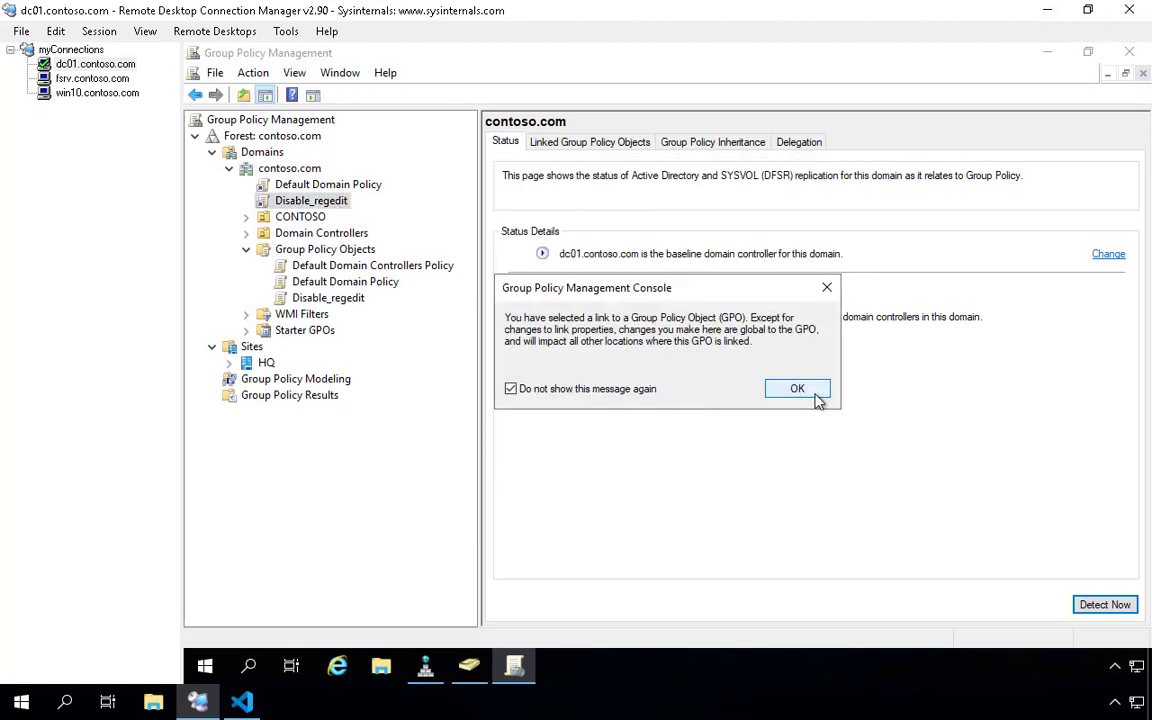
pyautogui.click(797, 388)
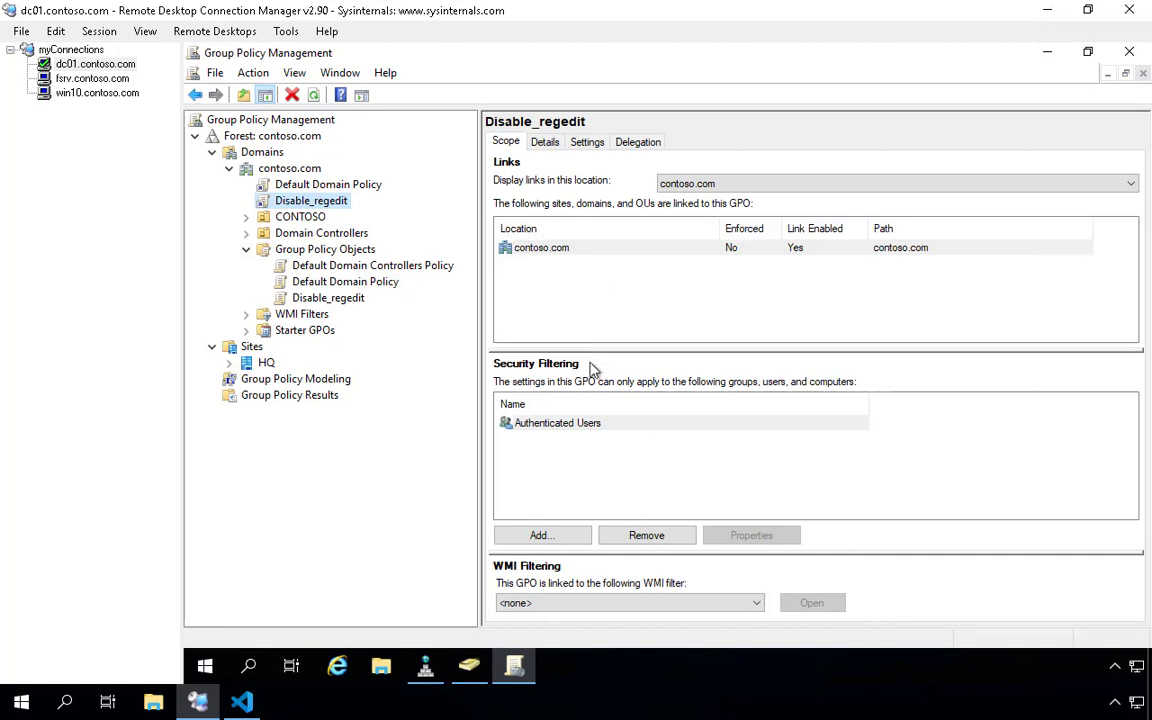
pyautogui.click(528, 252)
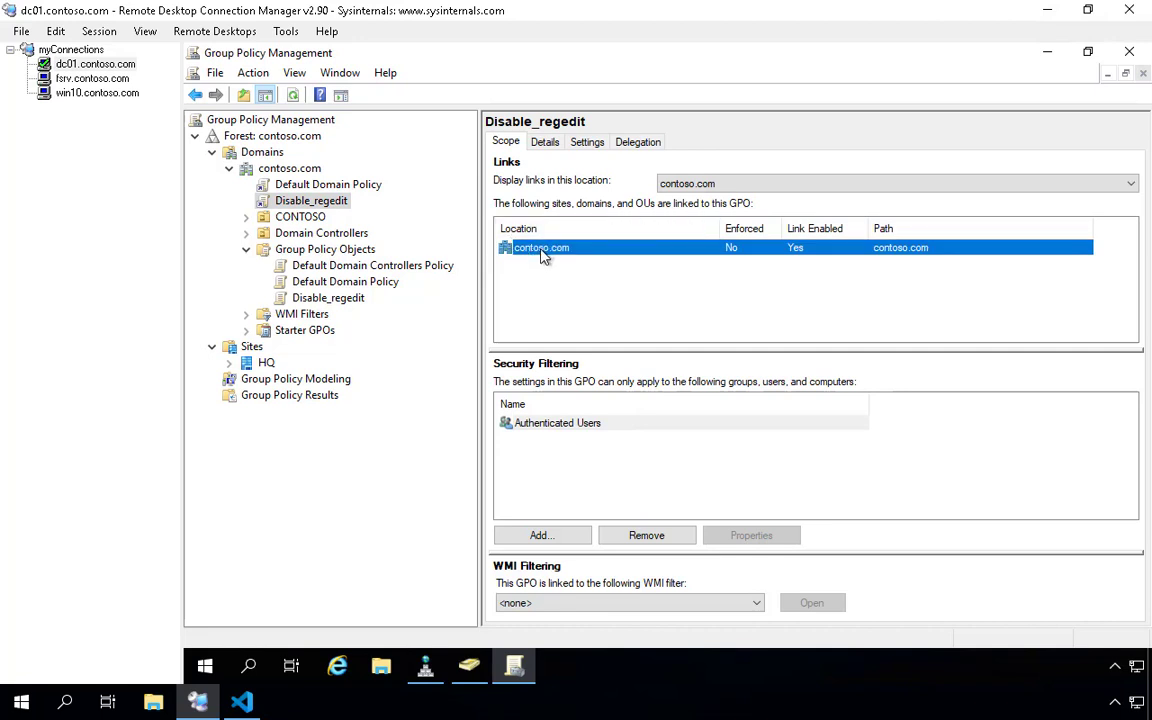
pyautogui.click(538, 428)
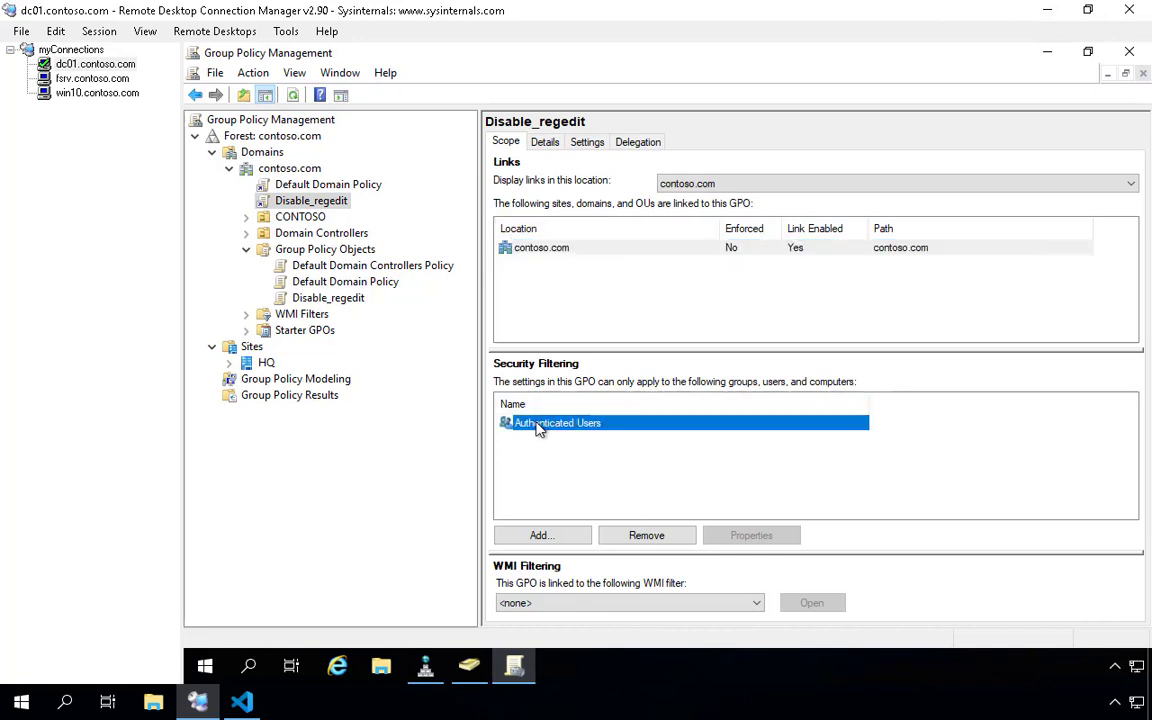
# - Switch to the win10.contoso.com session and force a policy refresh in Command Prompt with gpupdate /force
pyautogui.click(95, 92)
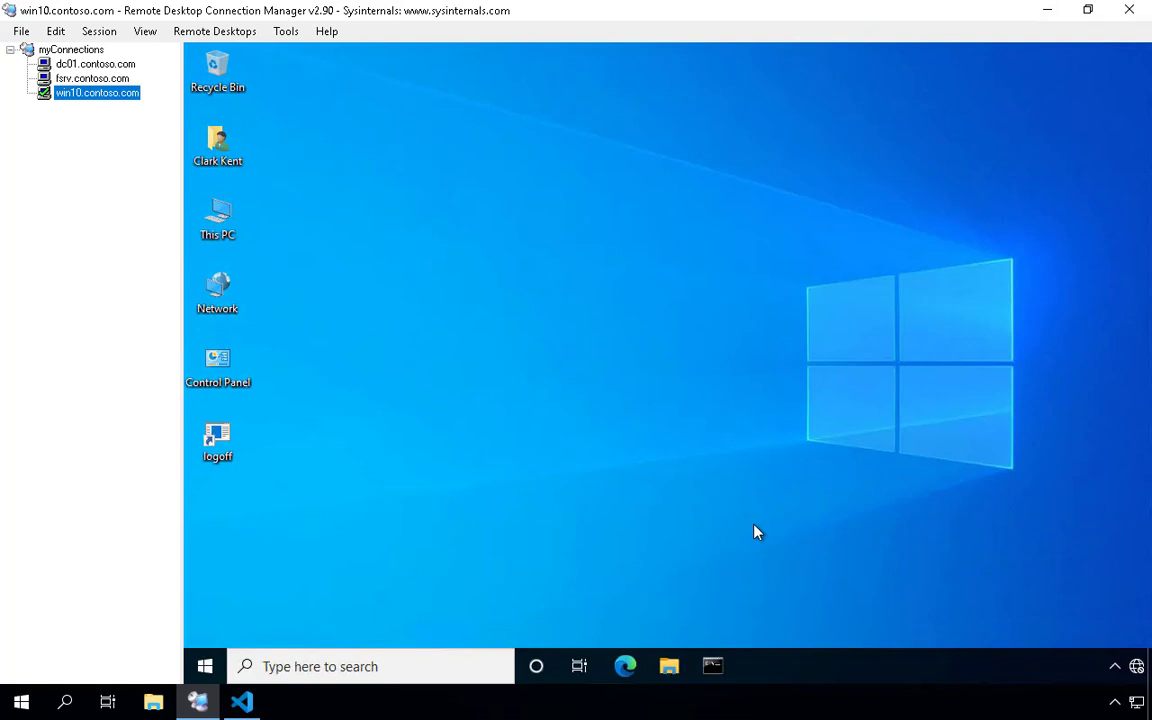
pyautogui.click(731, 660)
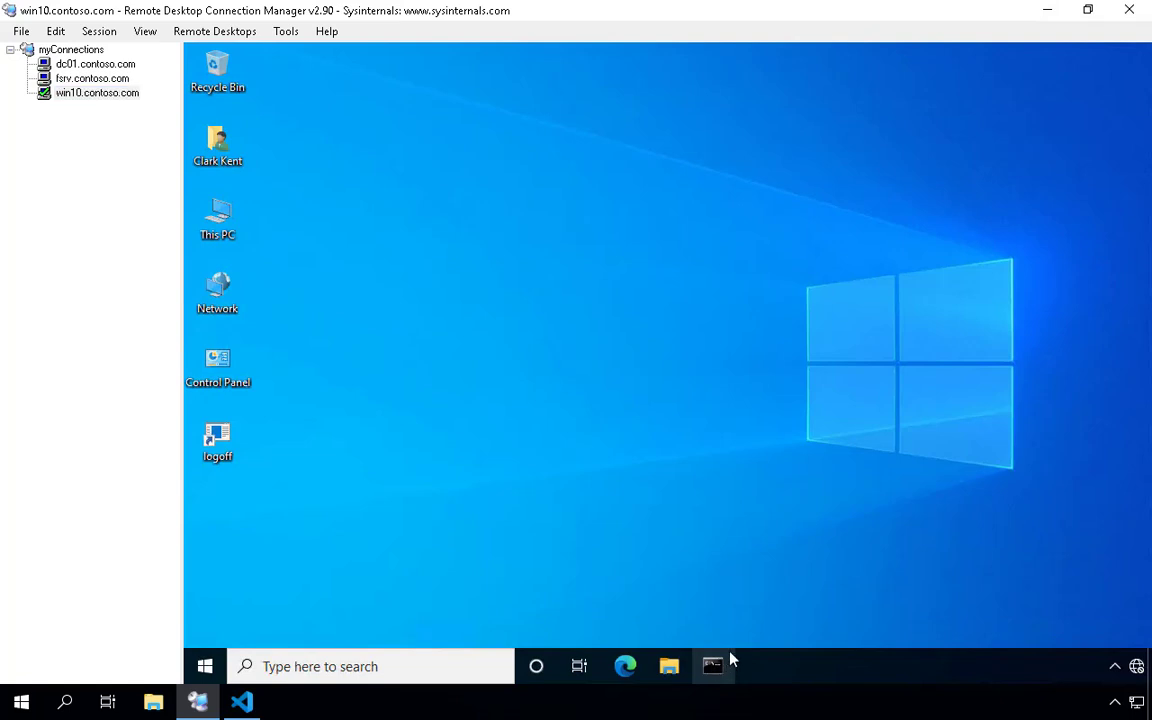
pyautogui.click(710, 604)
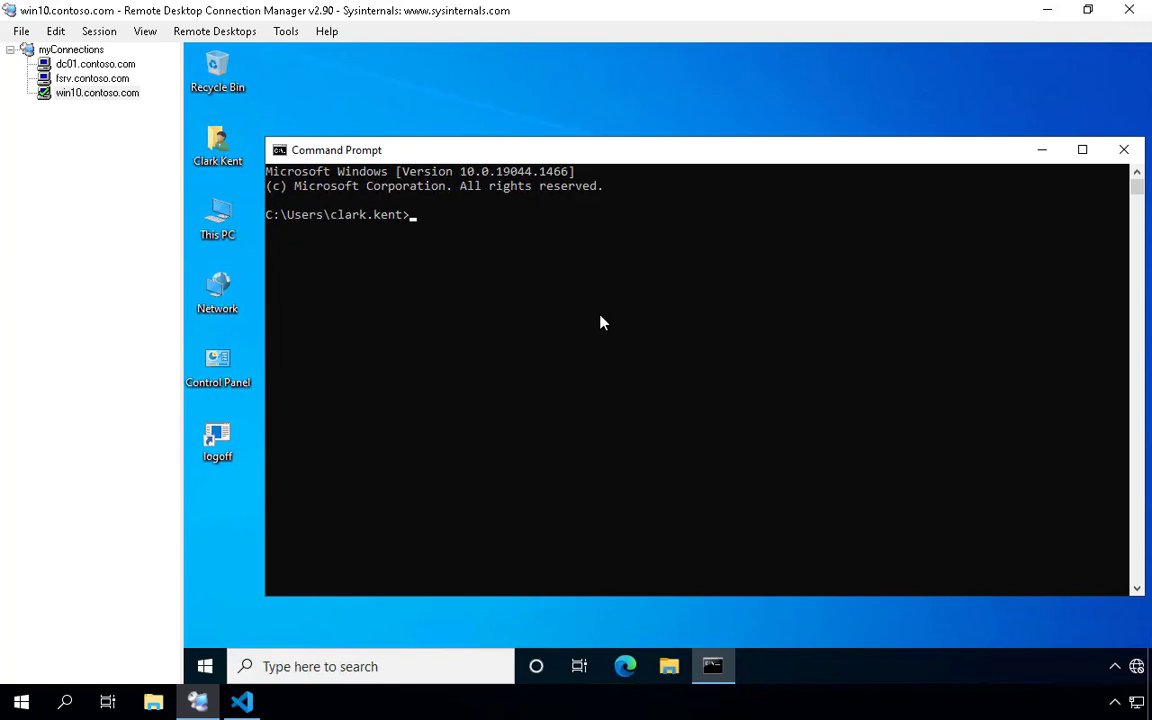
pyautogui.write('gu')
pyautogui.write('update ')
pyautogui.write('/force')
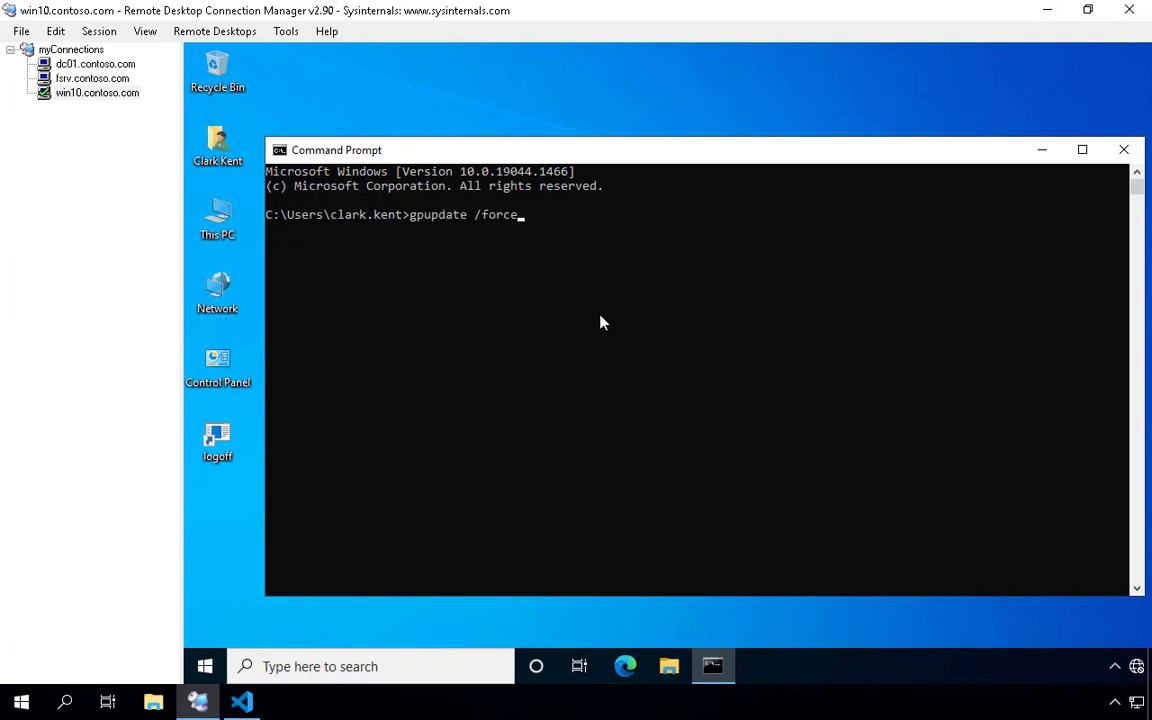
pyautogui.press('Return')
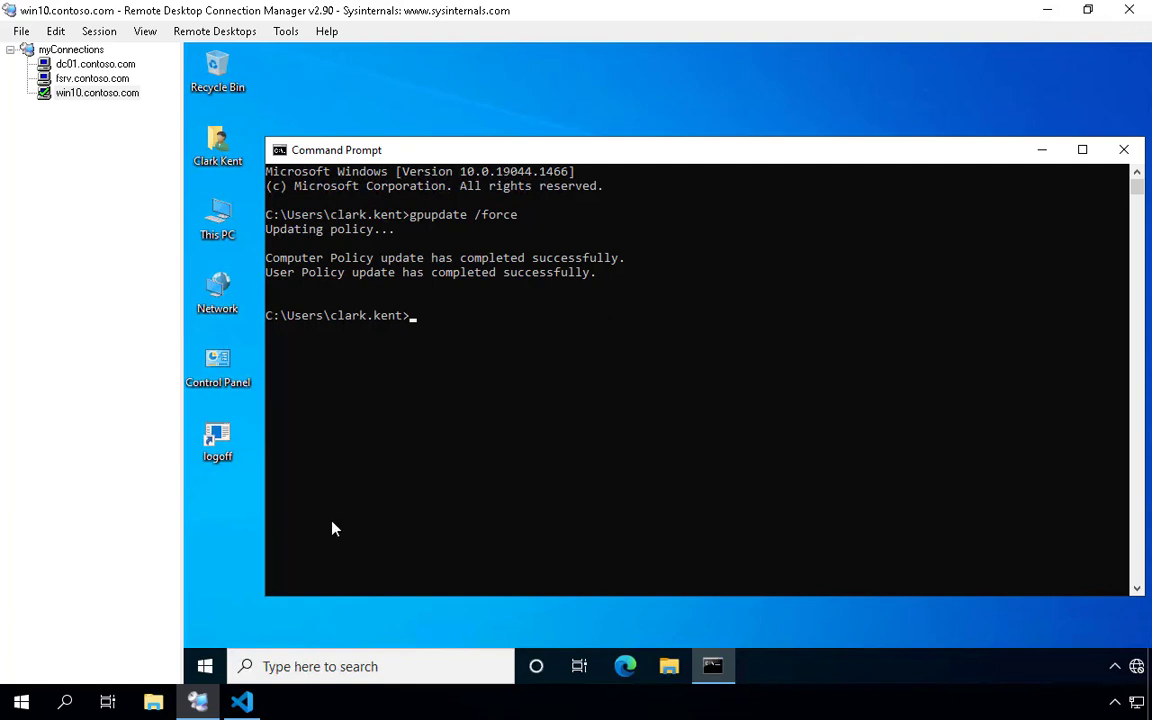
# - Test the policy on the win10 client by trying to run regedit
pyautogui.rightClick(204, 666)
pyautogui.click(256, 574)
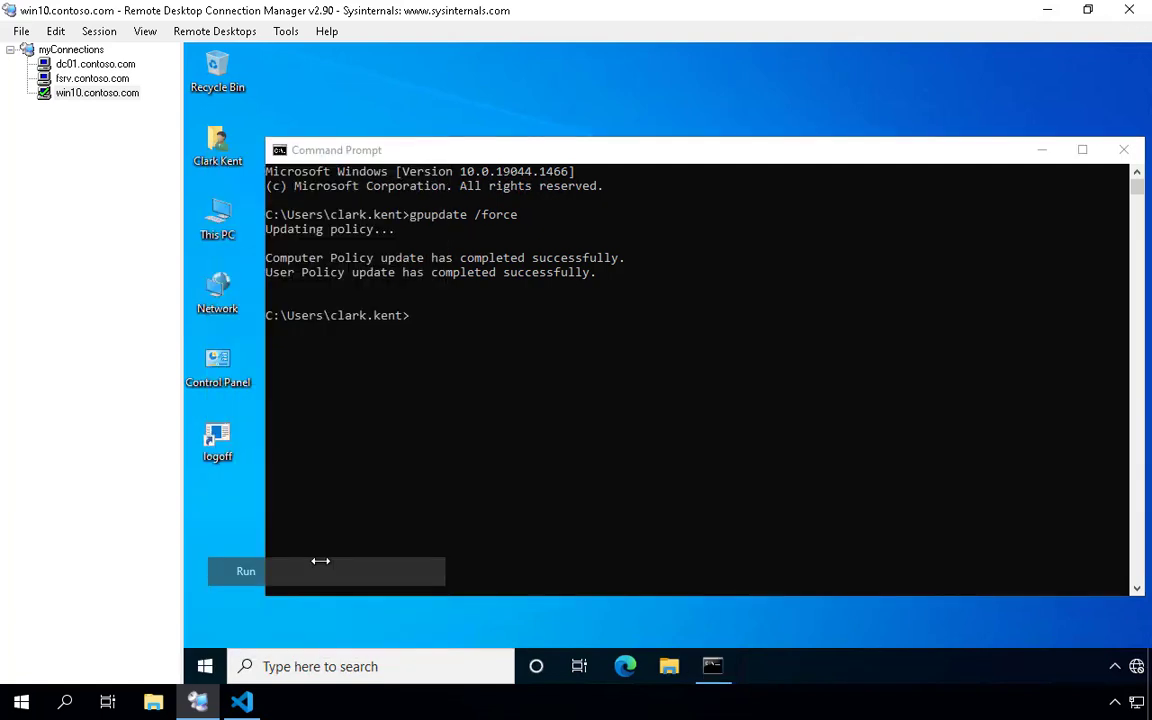
pyautogui.write('regedit')
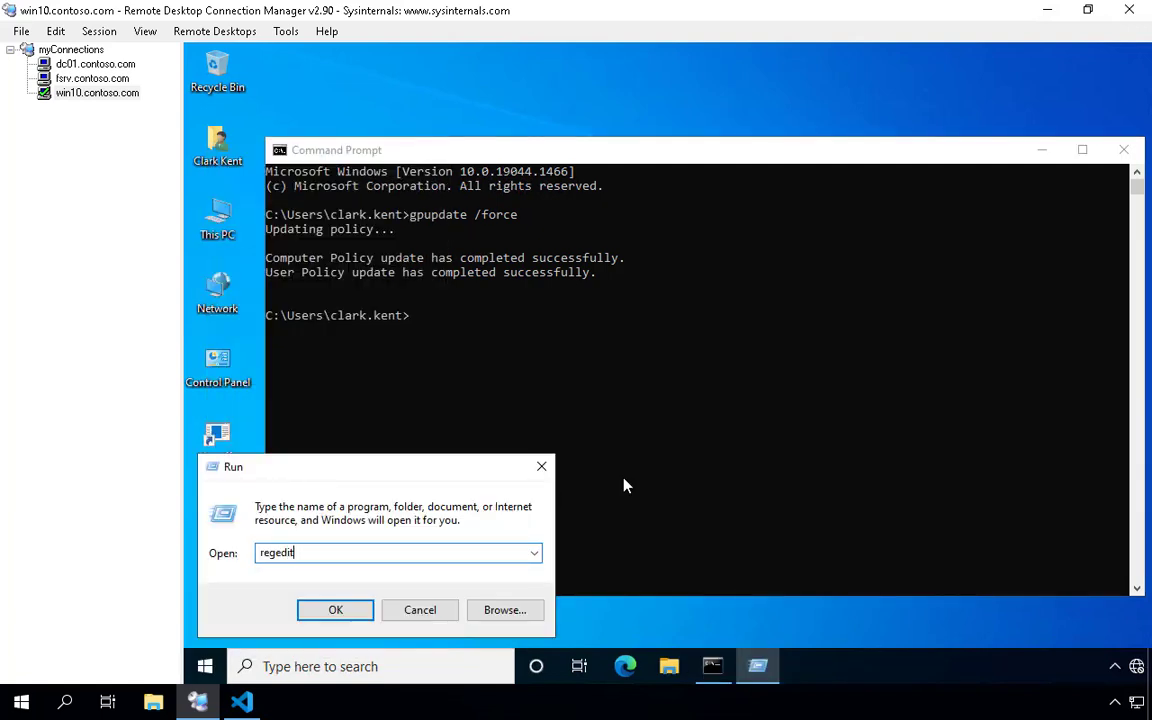
pyautogui.press('Return')
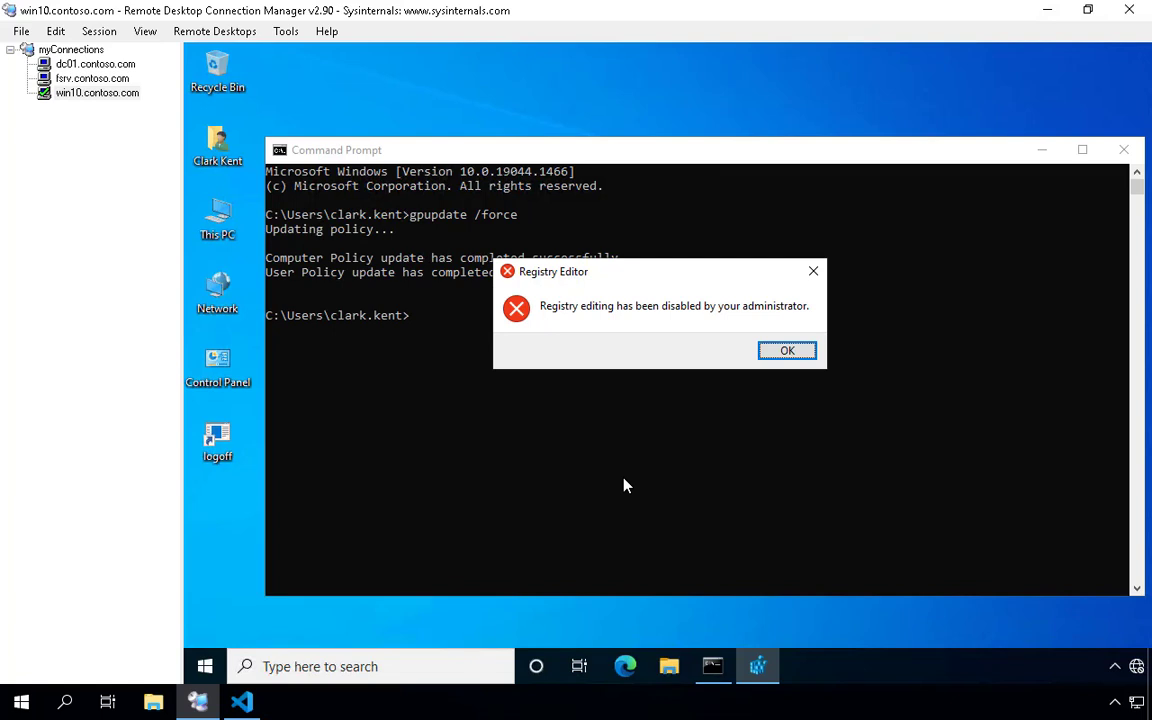